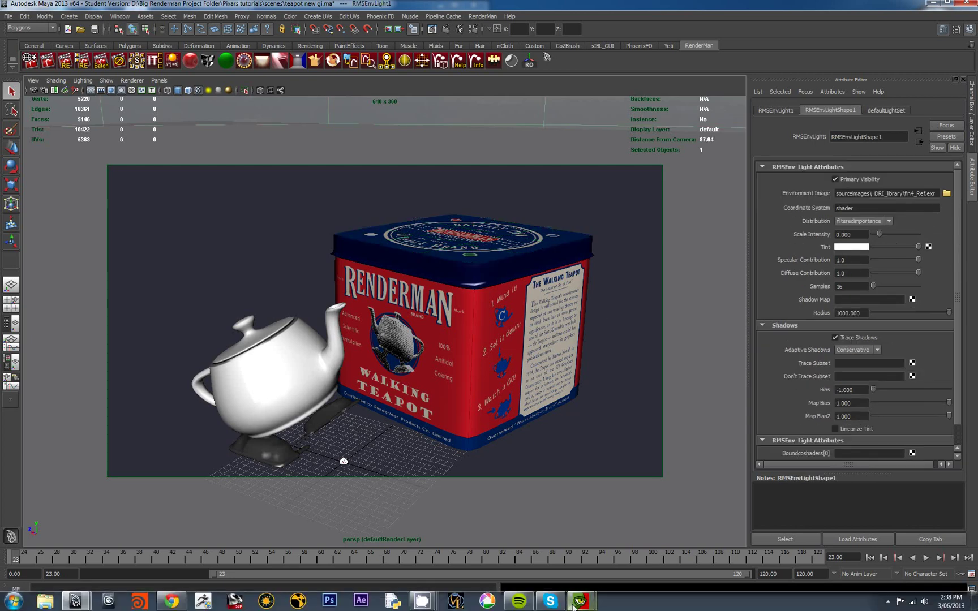
Keep the rendered-image window always on top and move it over the teapot viewport, clear of the box's side
right_click(527, 554)
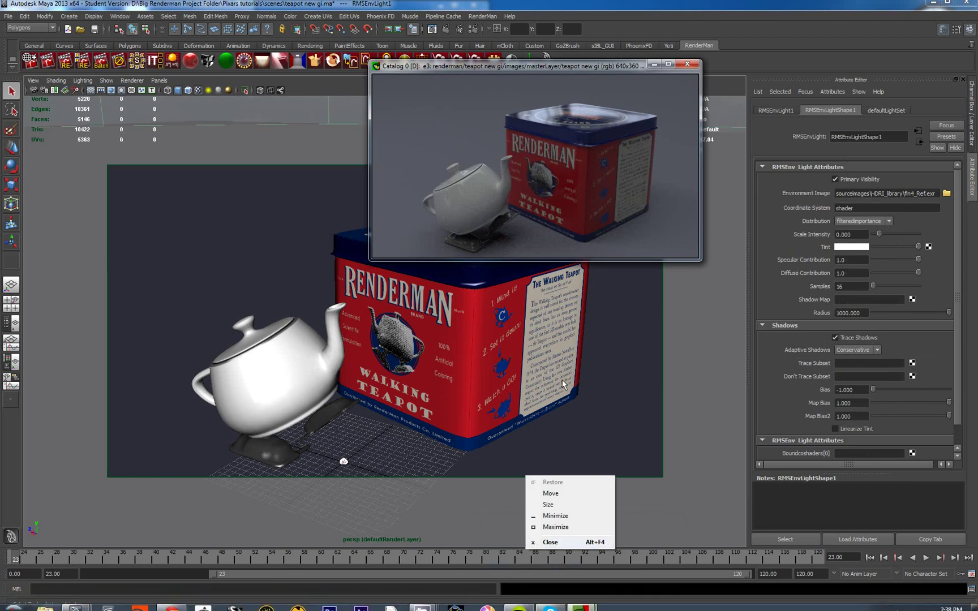
right_click(470, 167)
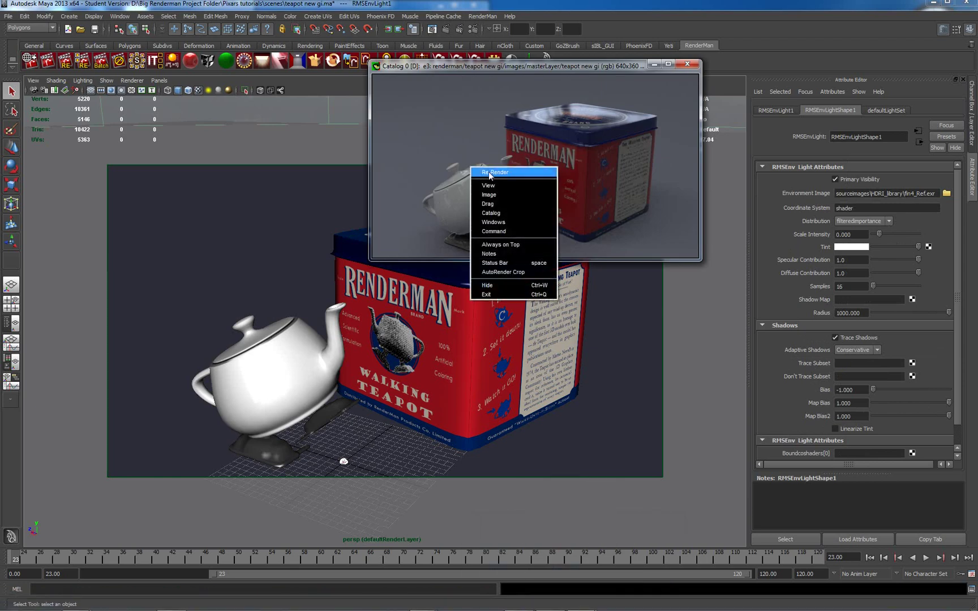
click(502, 246)
drag(503, 68, 275, 97)
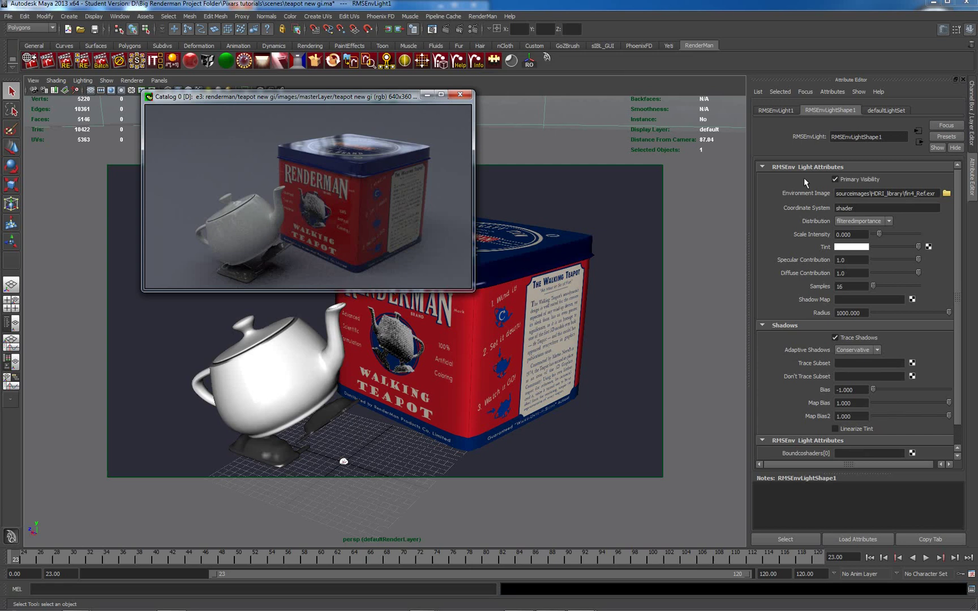
Inspect the surface colour textures of the box's side and lid materials, including the expression linked to the lid texture
click(543, 279)
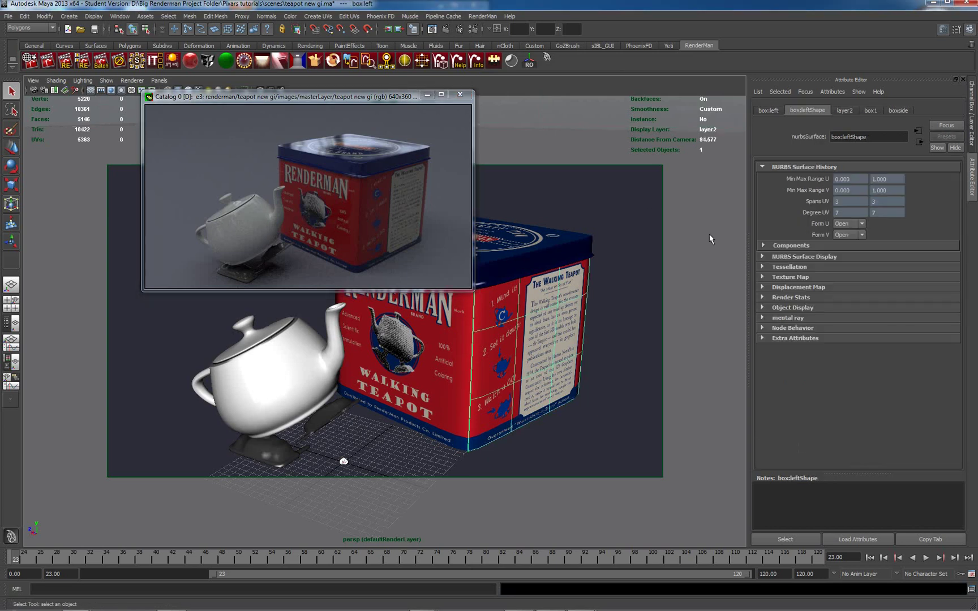
click(899, 111)
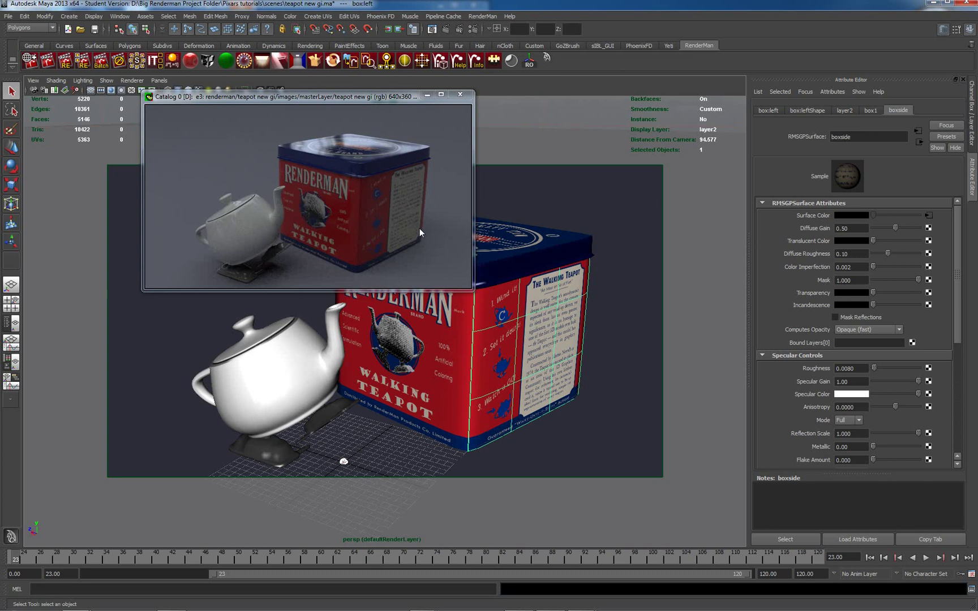
click(929, 216)
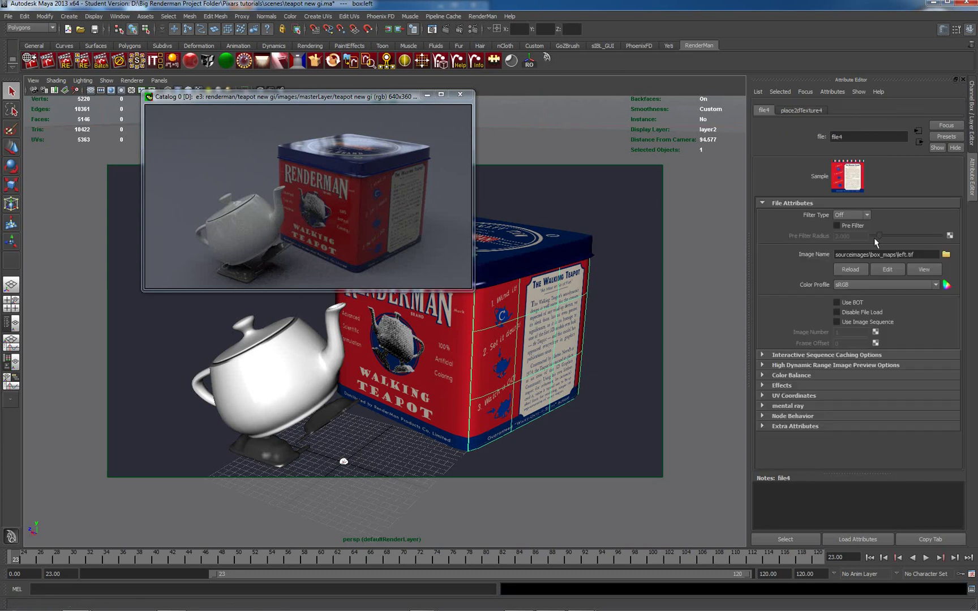
click(521, 247)
click(929, 216)
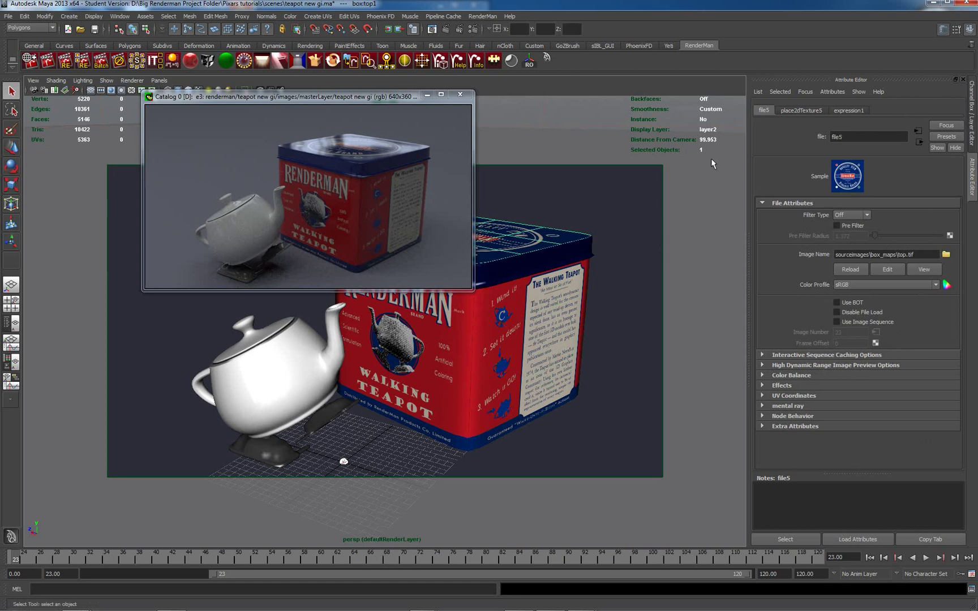
click(848, 110)
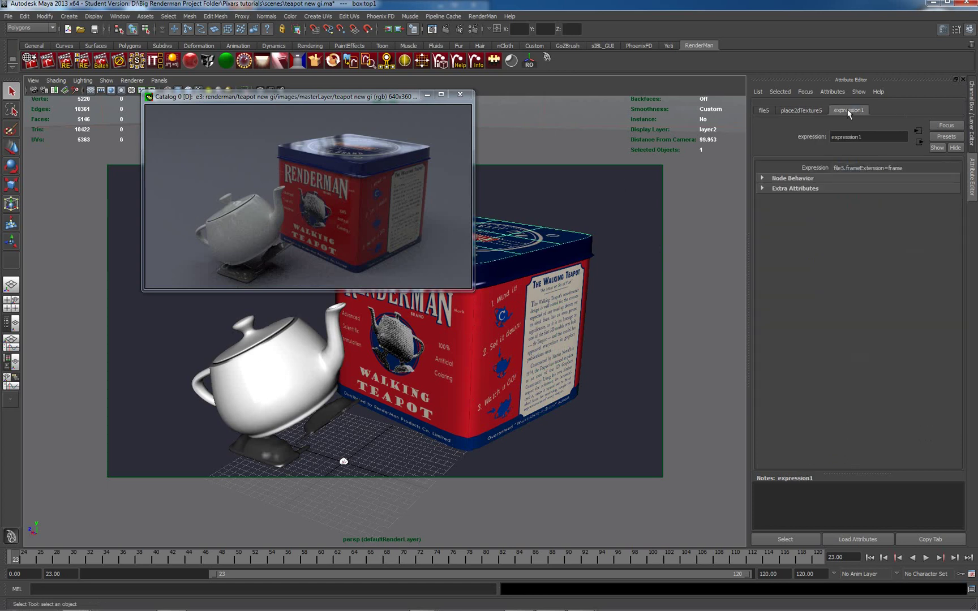
Set the specular roughness of the box lid's top1 material to 0 and re-render the scene
click(502, 248)
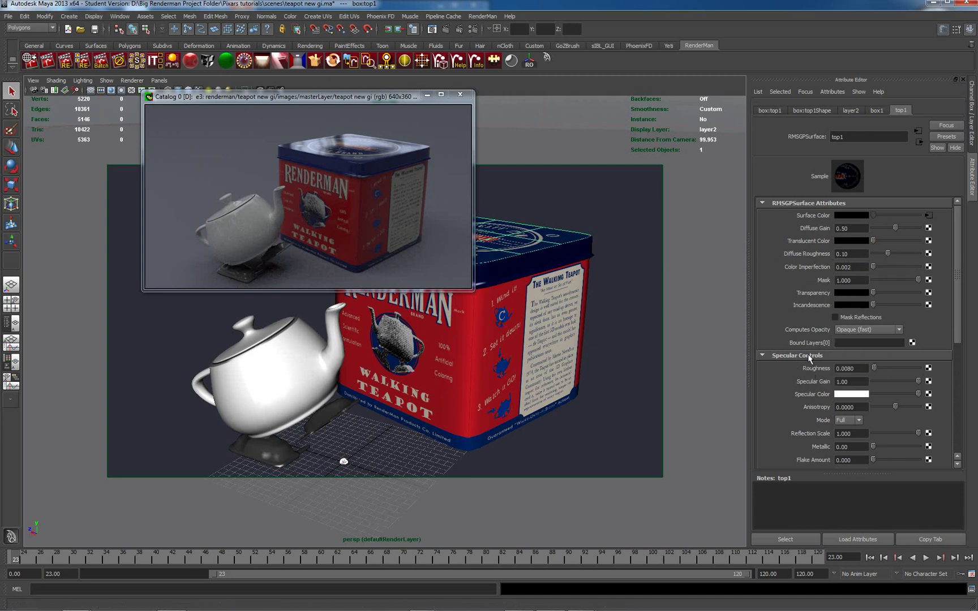
click(785, 356)
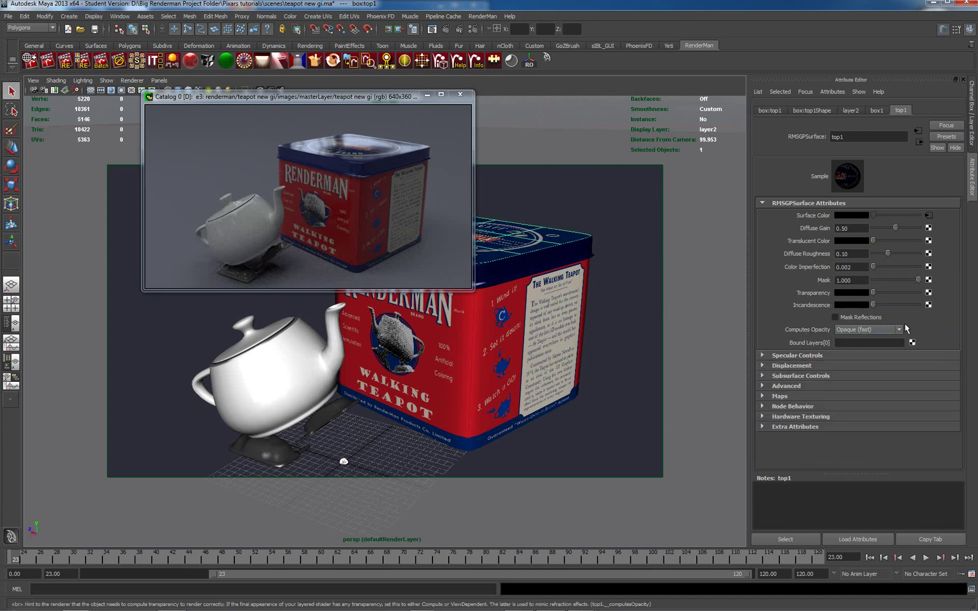
click(783, 357)
drag(958, 278, 974, 350)
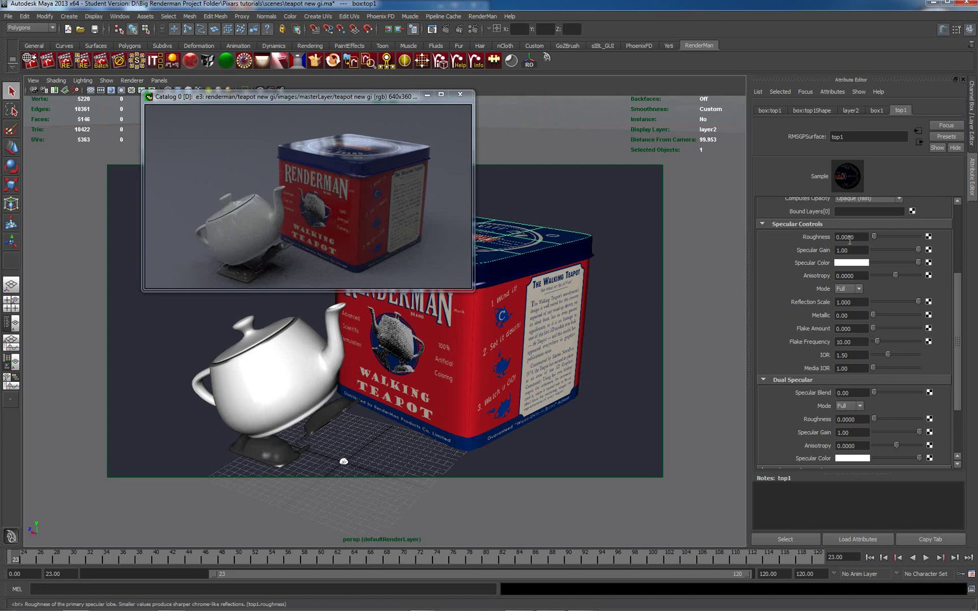
drag(848, 238, 855, 237)
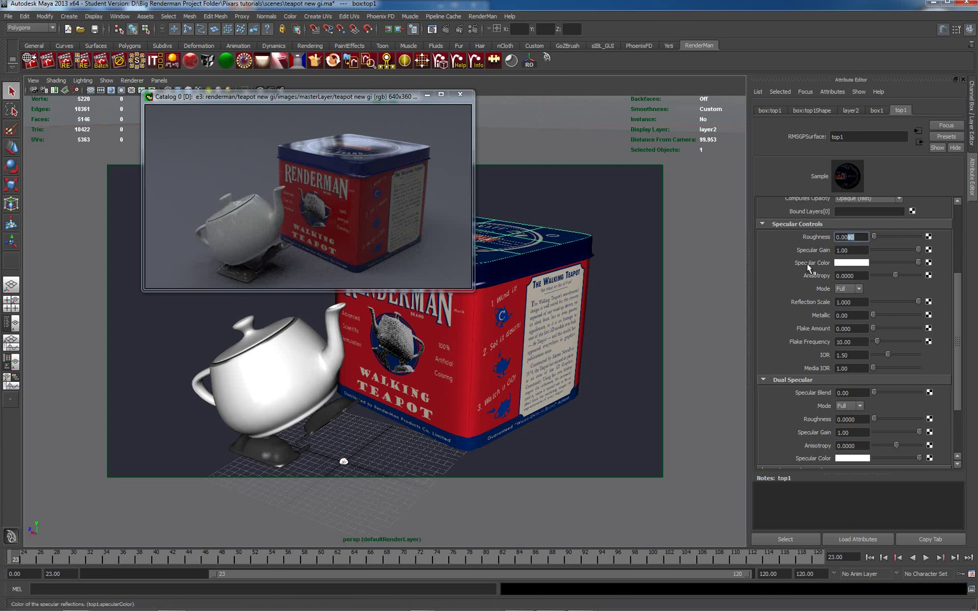
text(0)
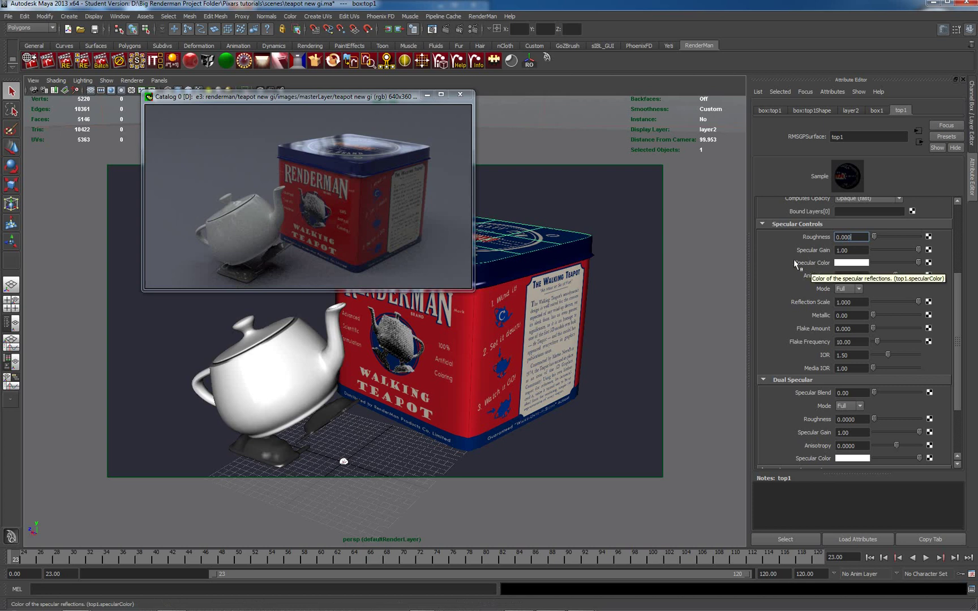
right_click(380, 170)
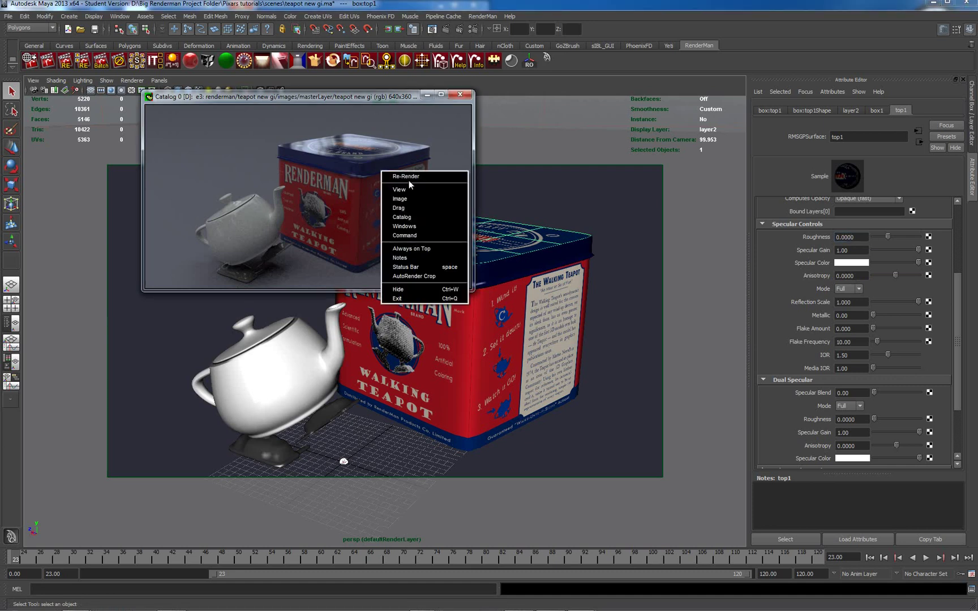
click(408, 177)
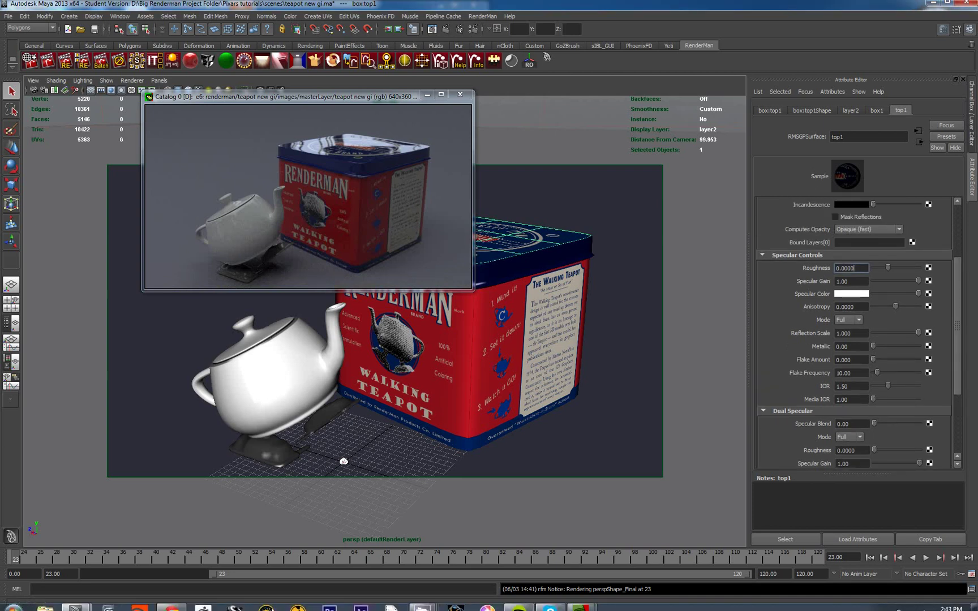
Compare the lid reflections in catalog renders e3 and e6 by switching back and forth between them
mouse_move(580, 600)
click(622, 546)
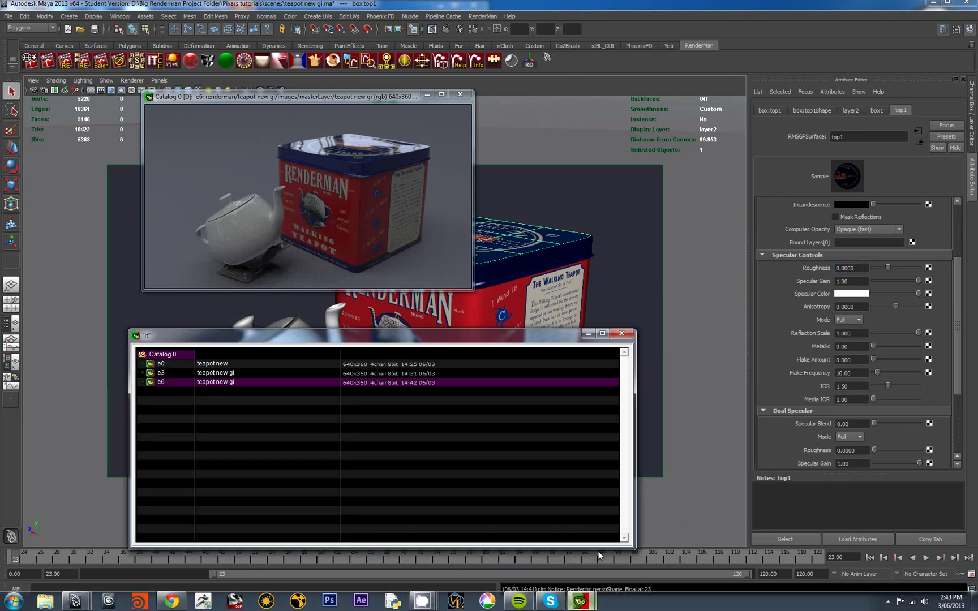
click(238, 374)
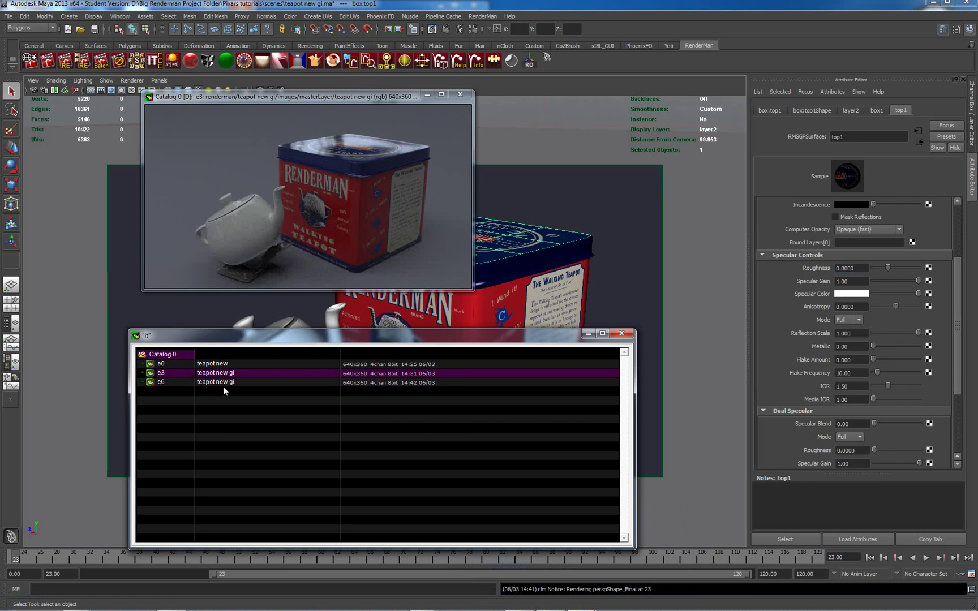
click(221, 383)
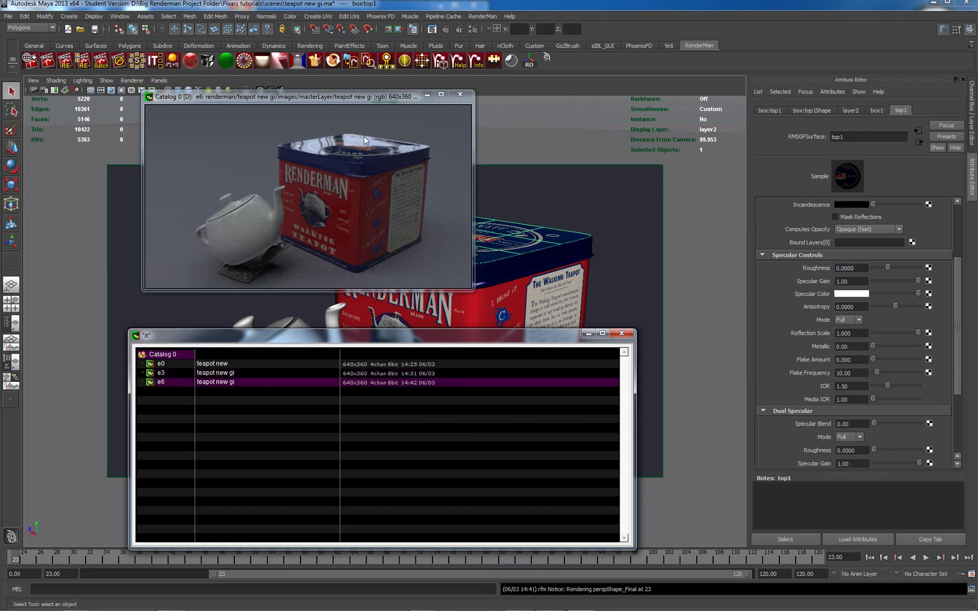
click(261, 373)
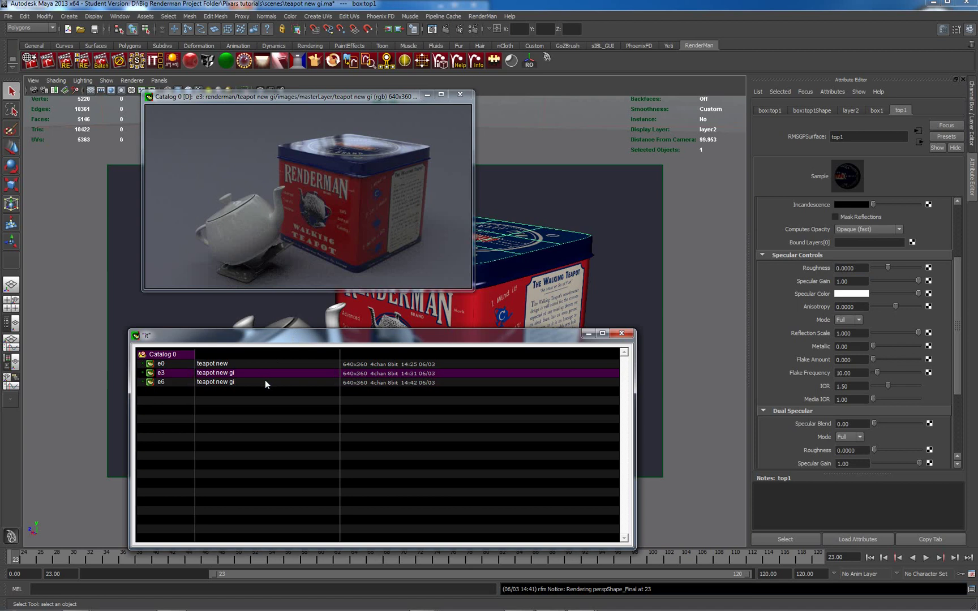
click(262, 385)
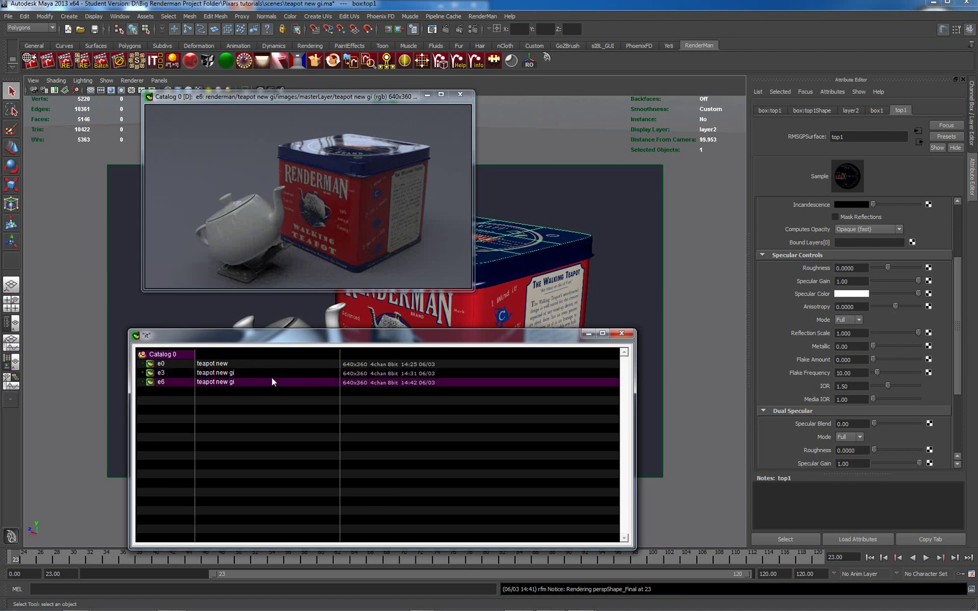
click(273, 375)
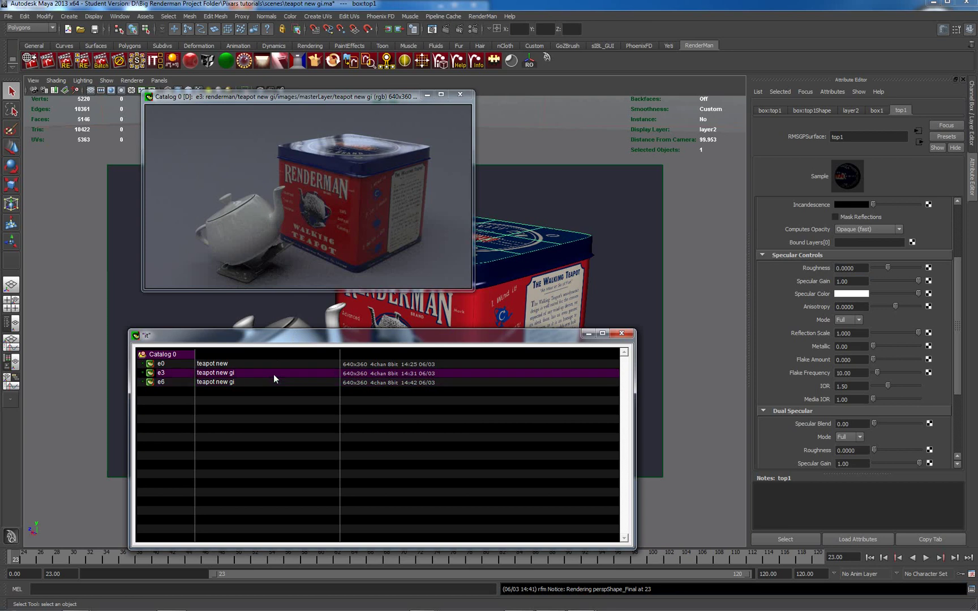
click(272, 385)
click(273, 377)
click(272, 386)
click(275, 371)
click(260, 382)
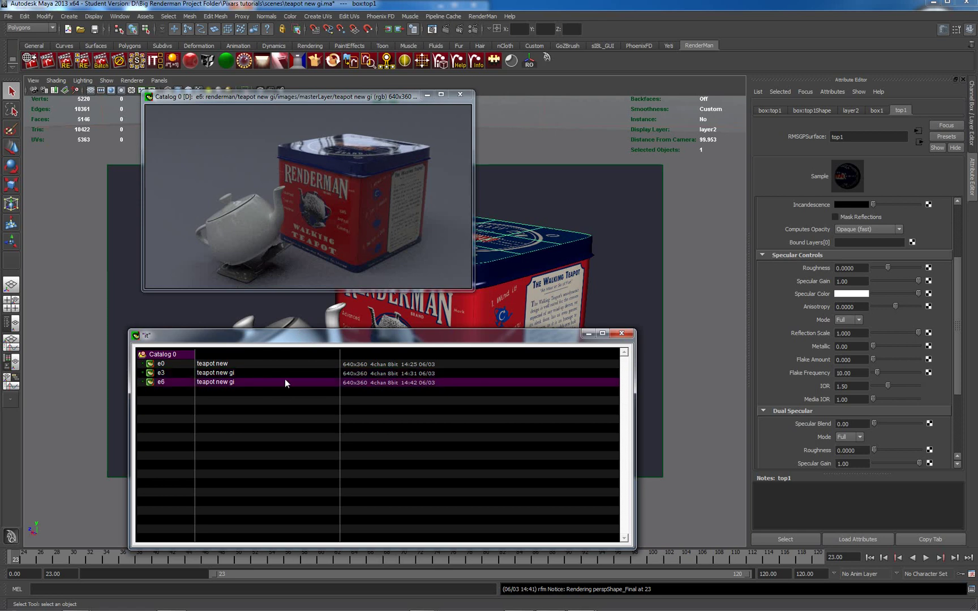
Undo the recent selection changes and set the specular roughness of the lid's top1 material to 0.0040
click(545, 214)
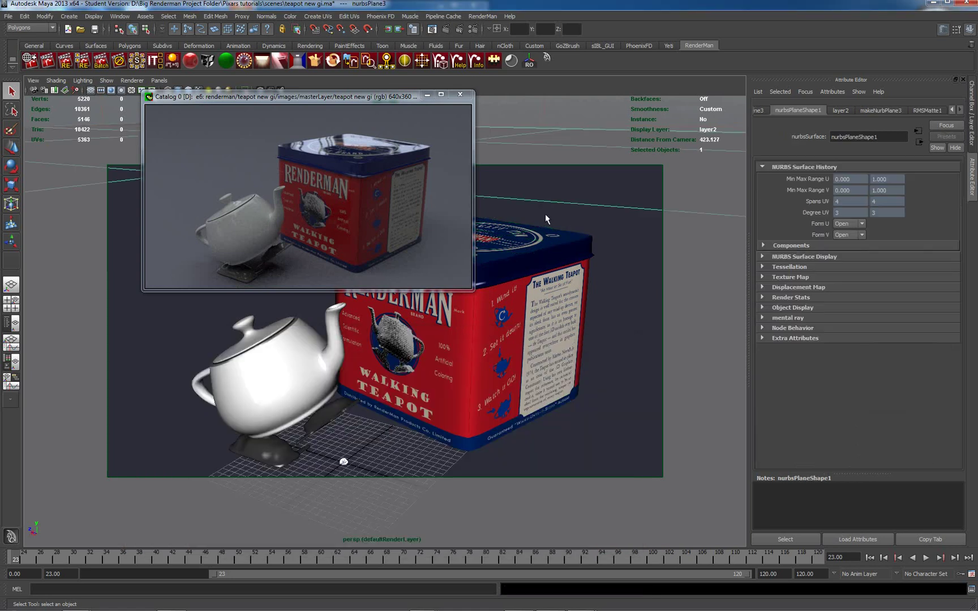
click(530, 236)
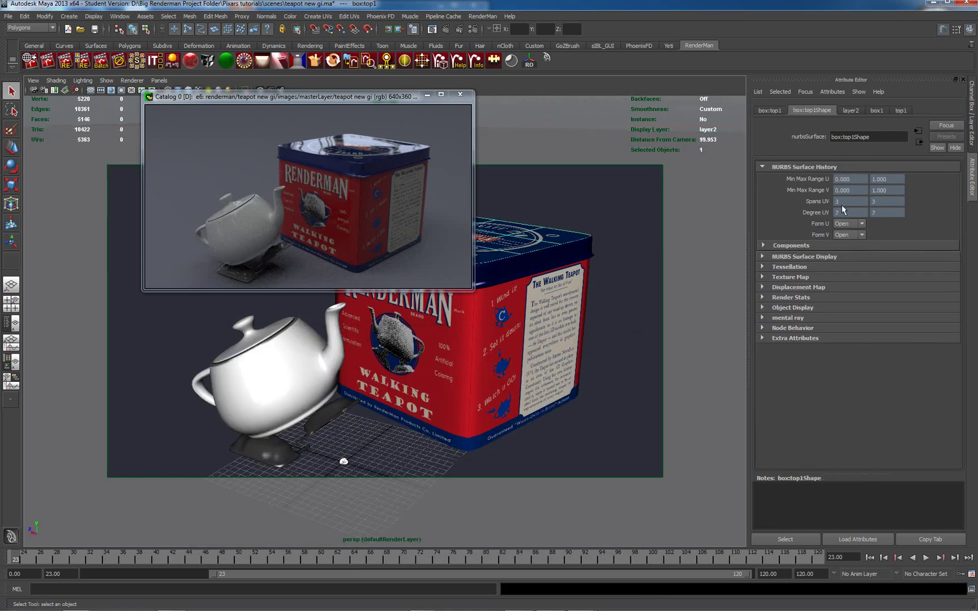
click(901, 111)
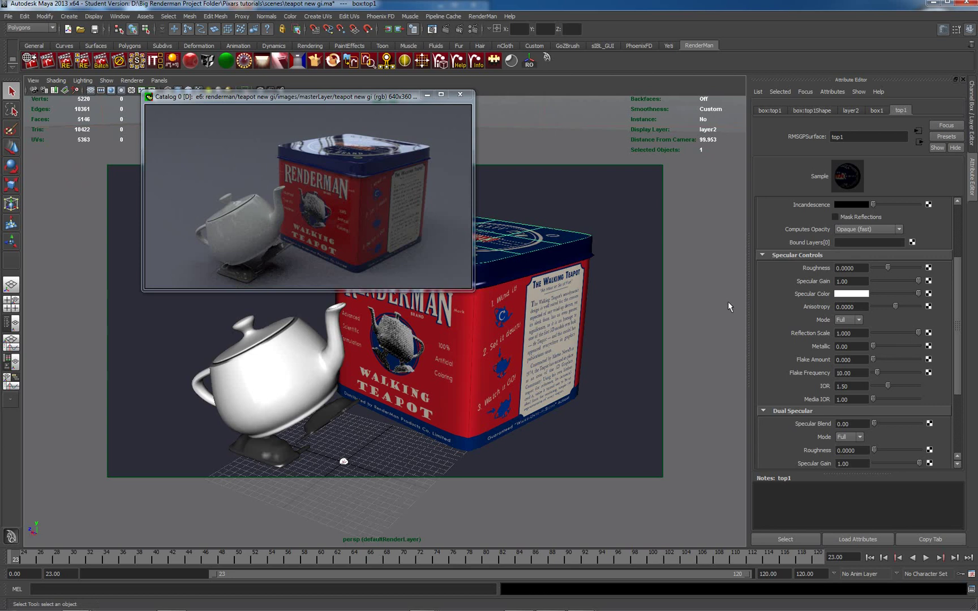
key(ctrl+z)
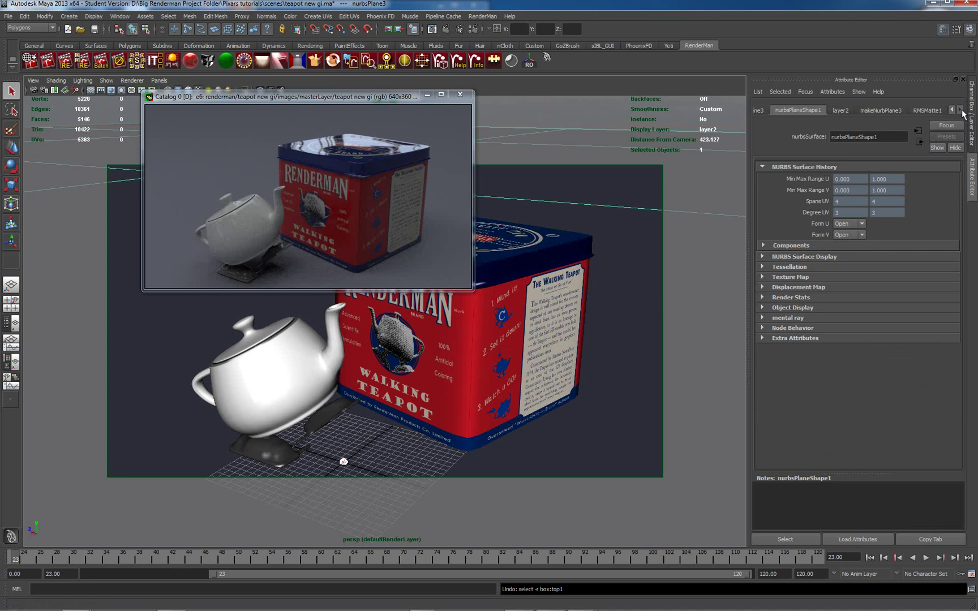
key(ctrl+z)
click(900, 111)
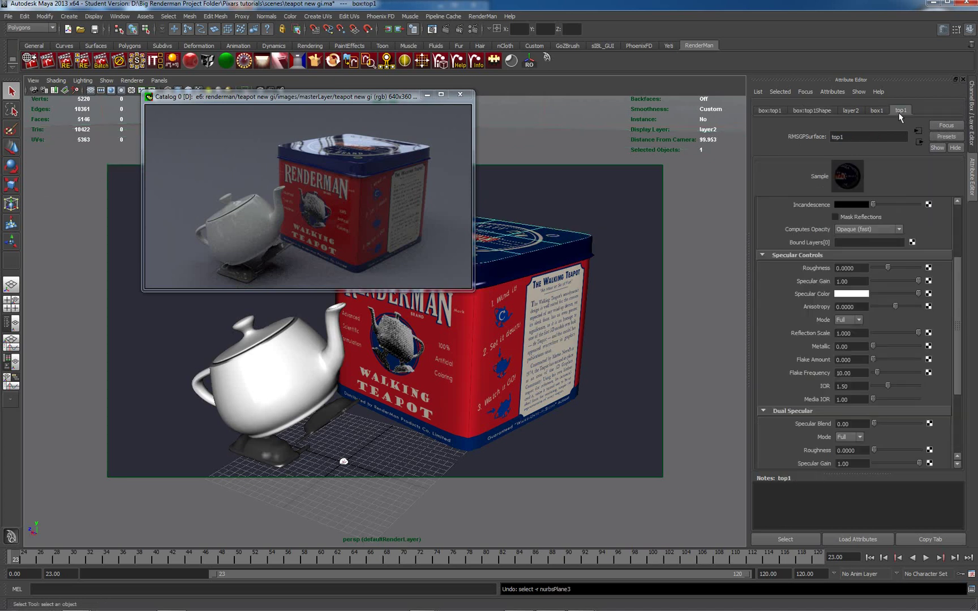
drag(887, 268, 889, 268)
drag(848, 271, 858, 271)
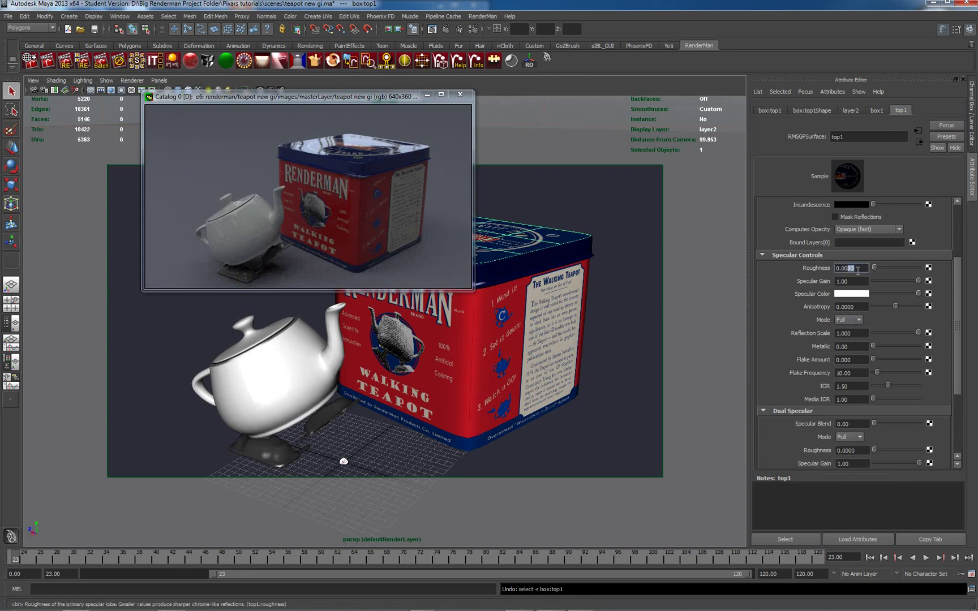
key(BackSpace)
text(4)
key(Return)
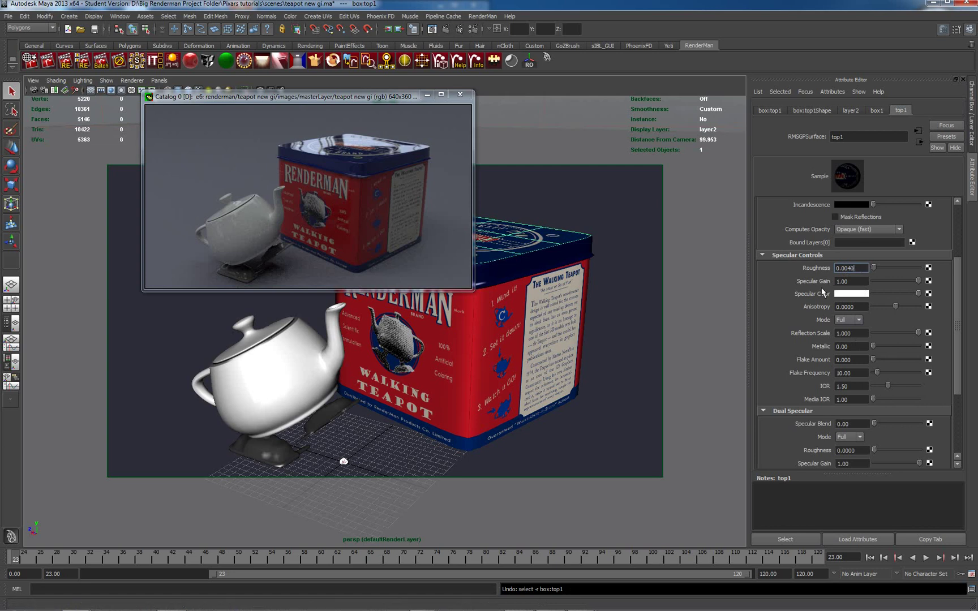
Re-render the teapot scene with the lid's current roughness
right_click(336, 179)
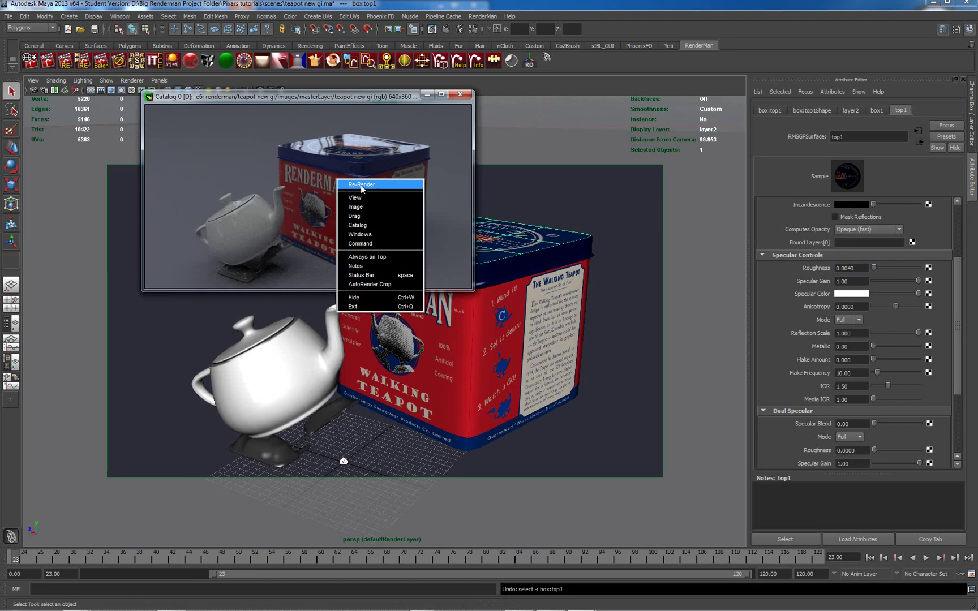
click(395, 94)
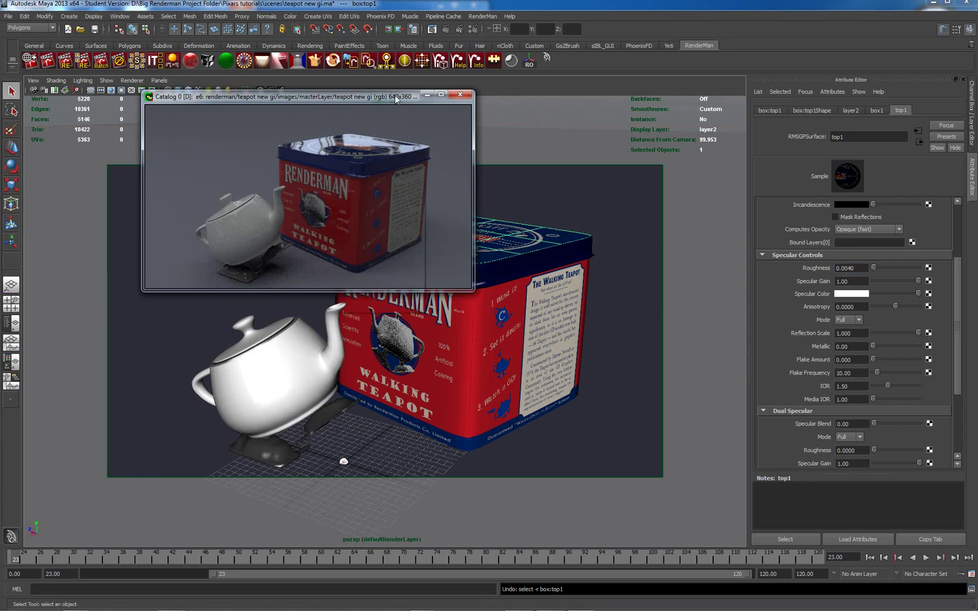
drag(849, 266, 853, 264)
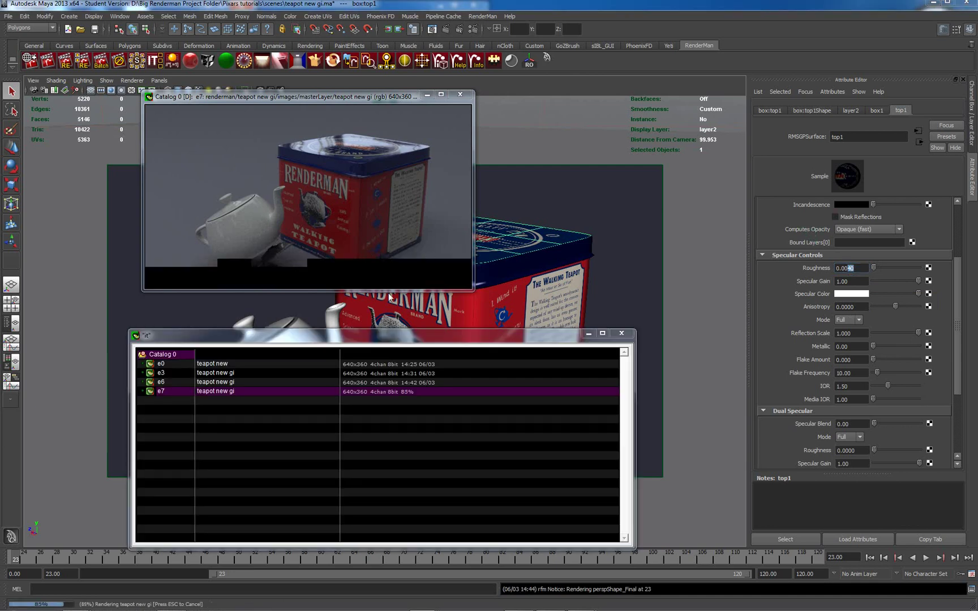
Compare the lid reflections across catalog renders e3, e6 and e7
click(405, 373)
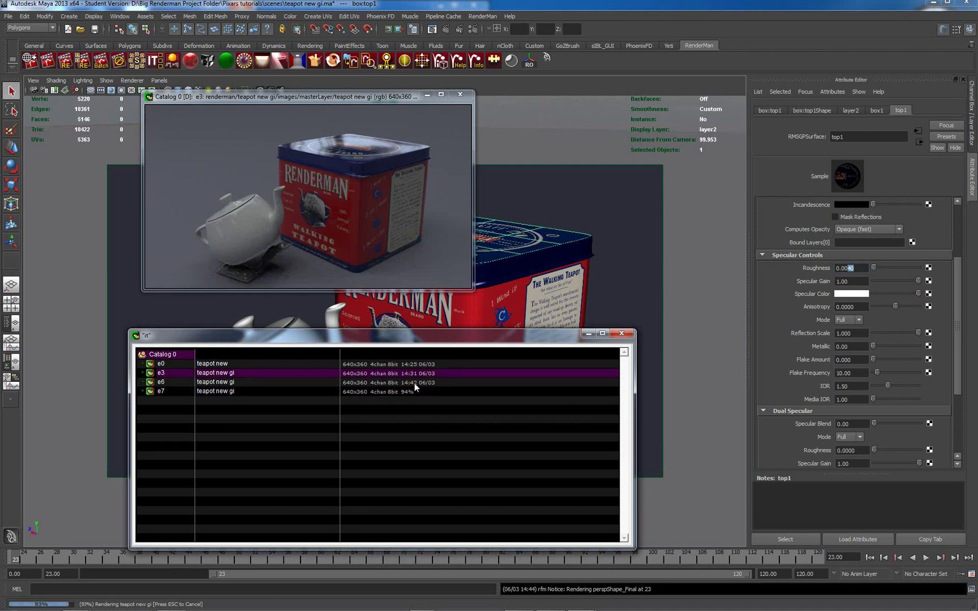
click(415, 383)
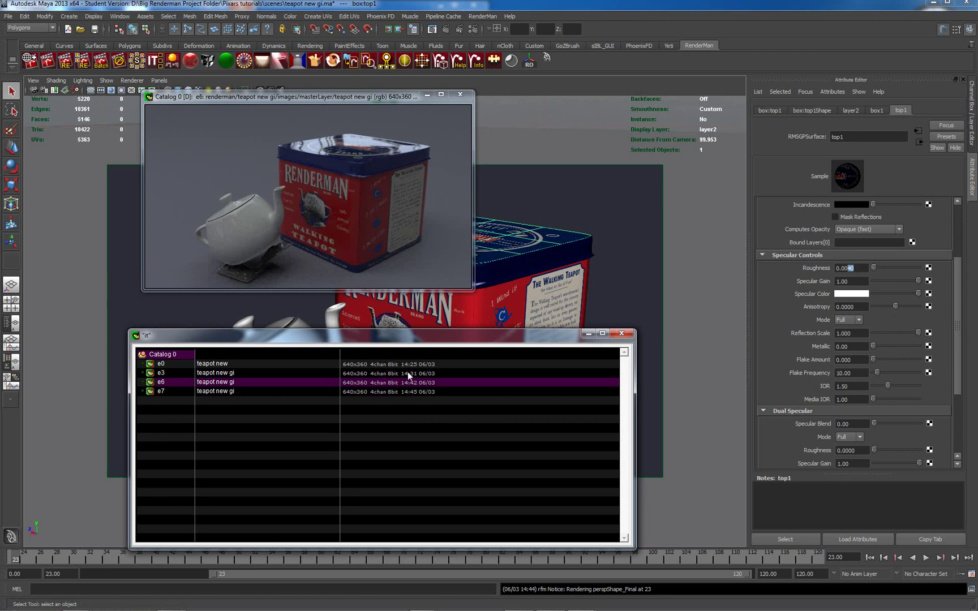
click(396, 393)
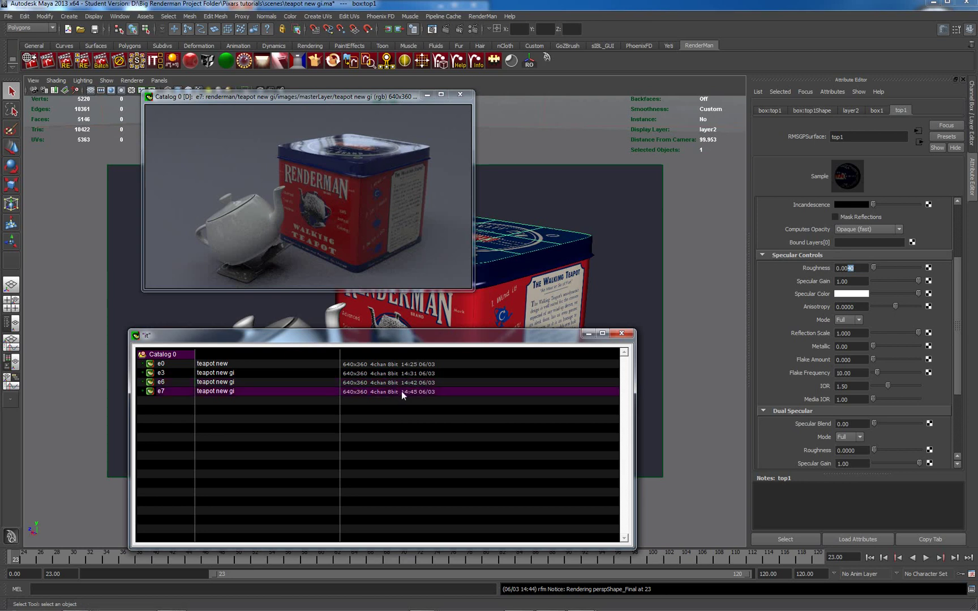
Switch repeatedly between renders e7, e6 and e3 to judge how sharp the lid's reflections are
click(405, 383)
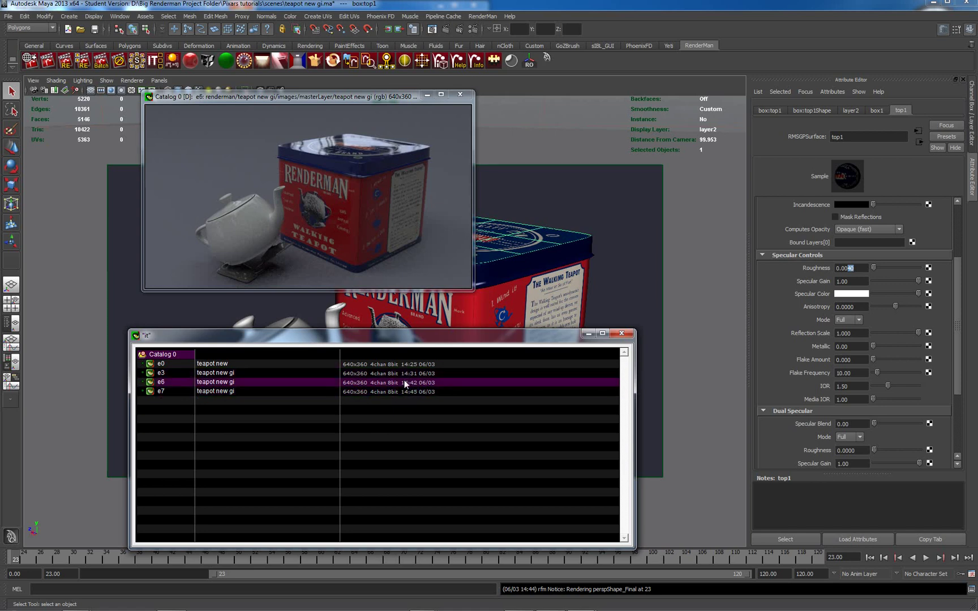
click(403, 391)
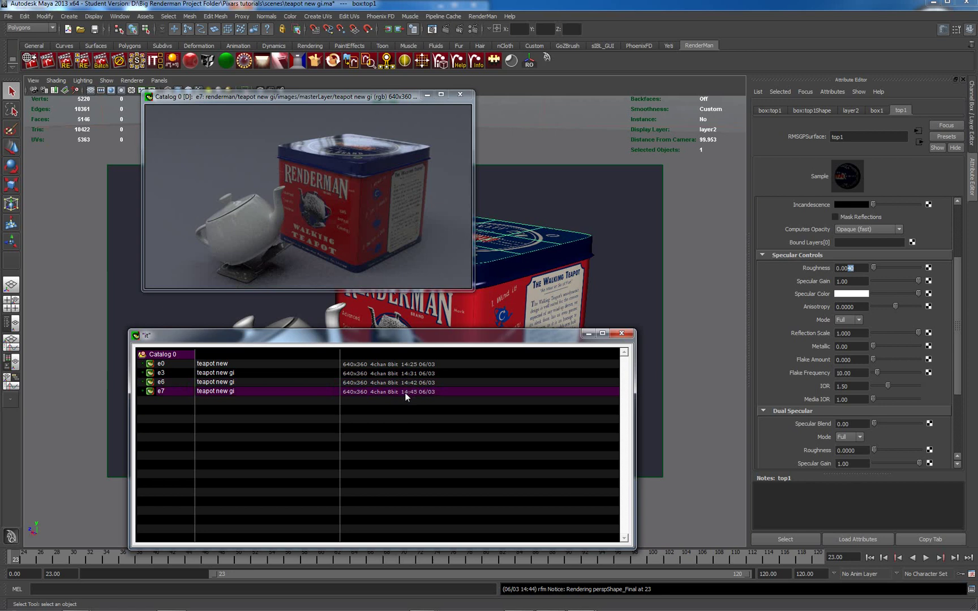
click(405, 382)
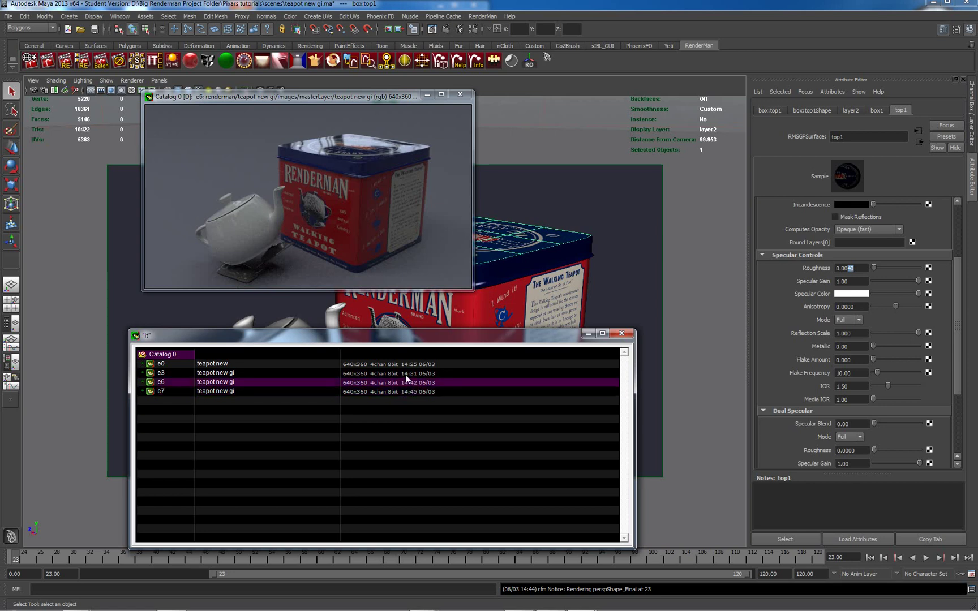
click(405, 374)
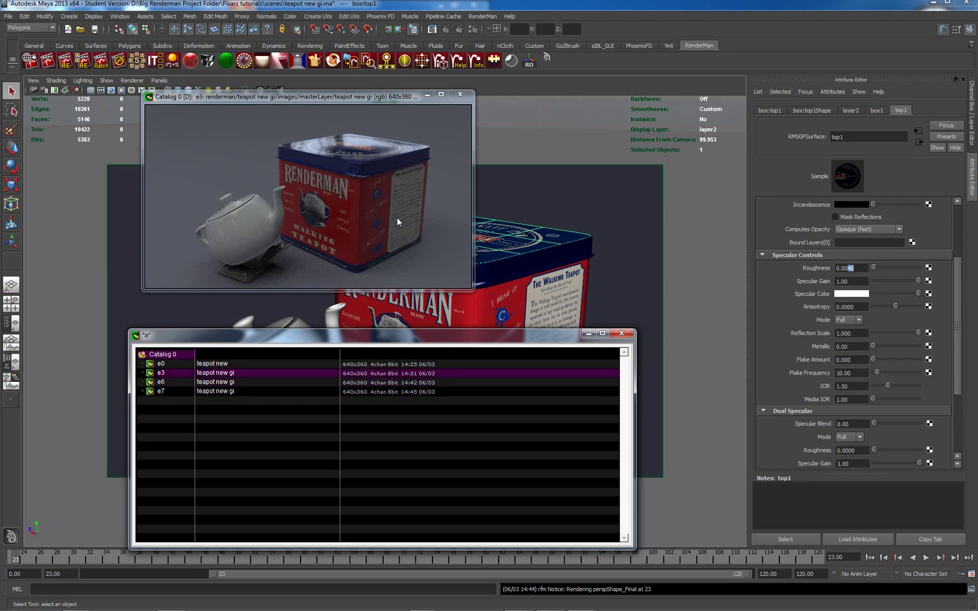
click(396, 382)
click(392, 391)
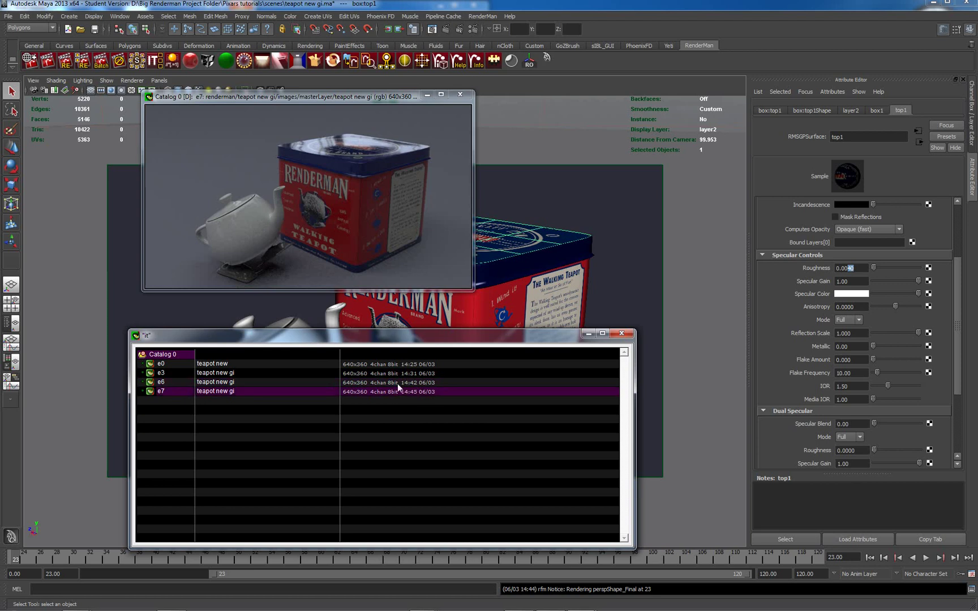
click(399, 381)
click(402, 371)
click(399, 382)
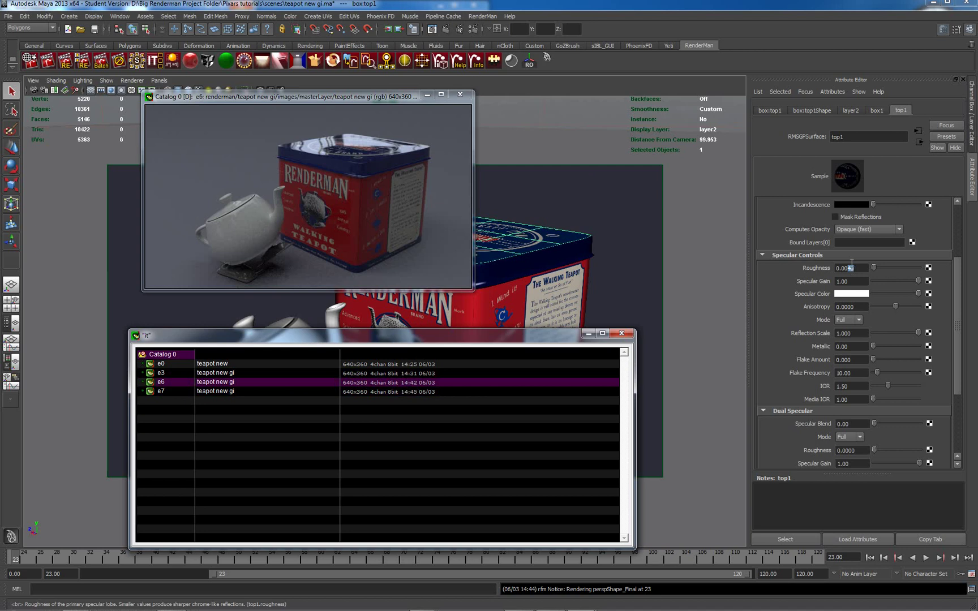
Set the primary specular roughness of the lid's top1 material to 0.0080
drag(851, 264, 863, 266)
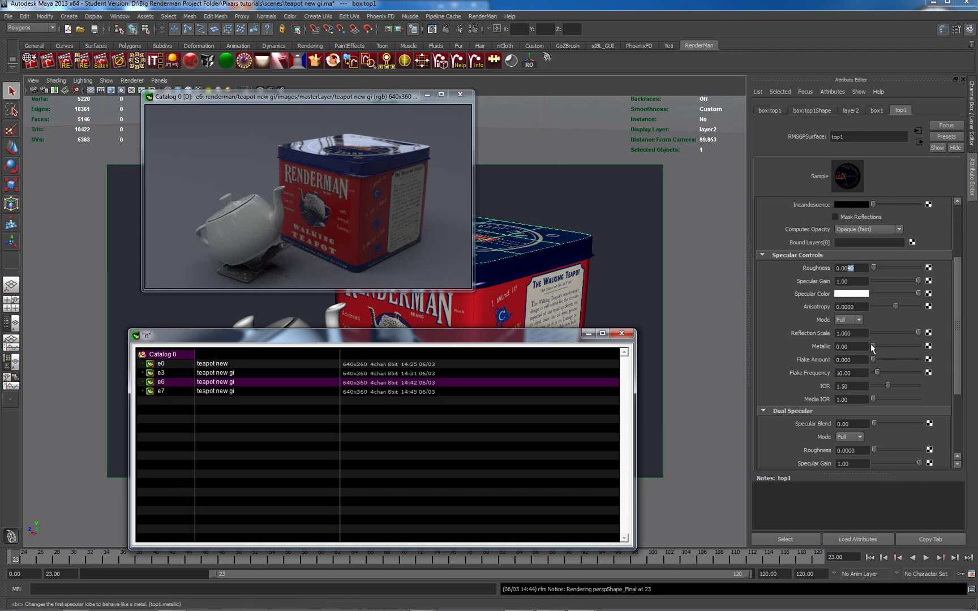
click(850, 268)
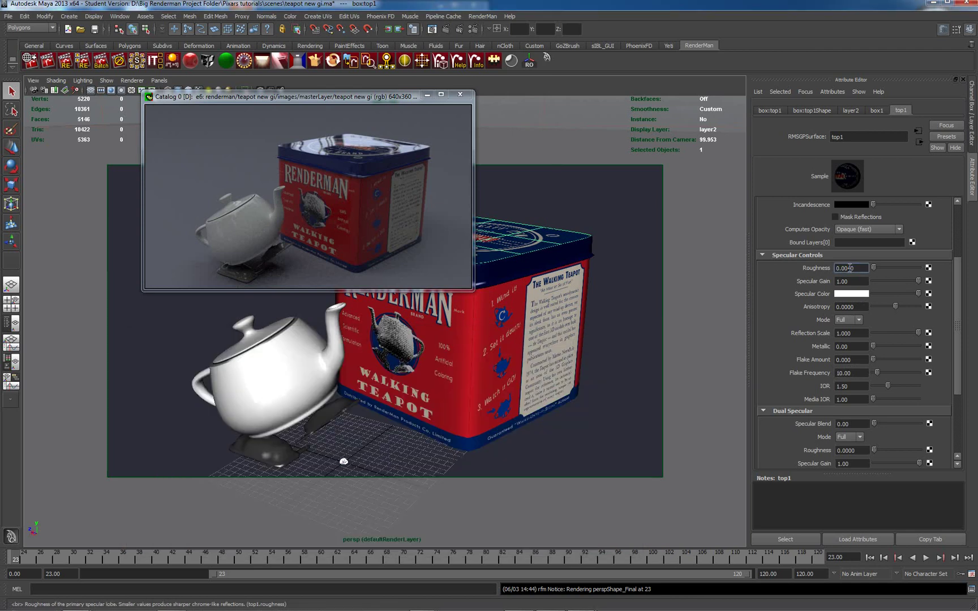
text(8)
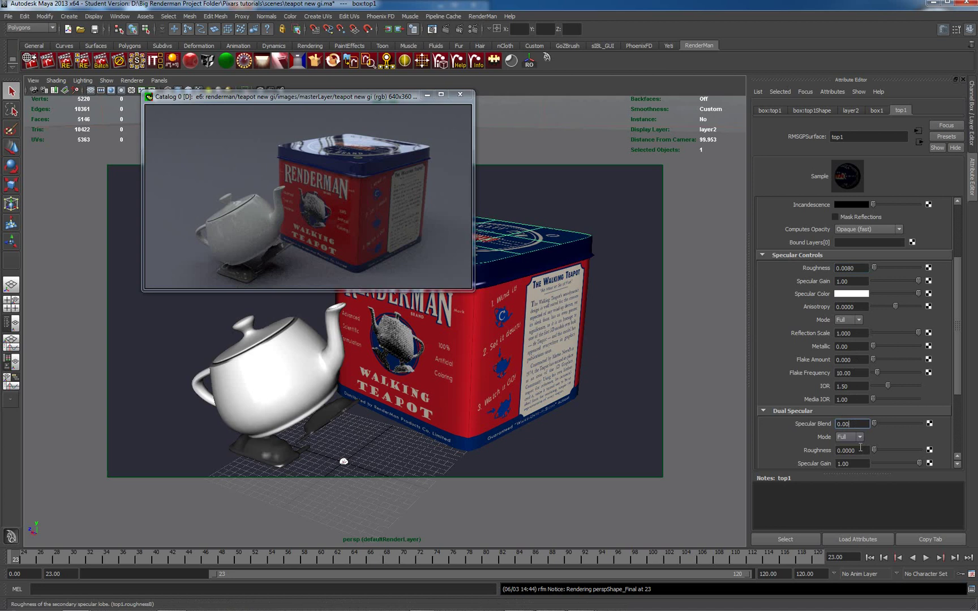
key(Return)
Set the dual specular blend of the lid's top1 material to 0.50
scroll(874, 426, down, 2)
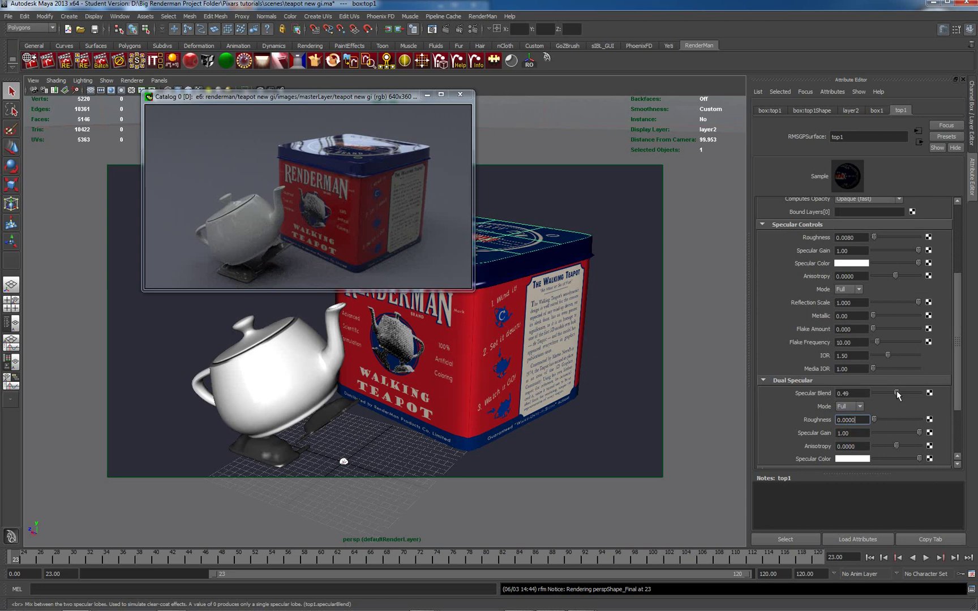
drag(879, 394, 862, 395)
drag(897, 394, 896, 396)
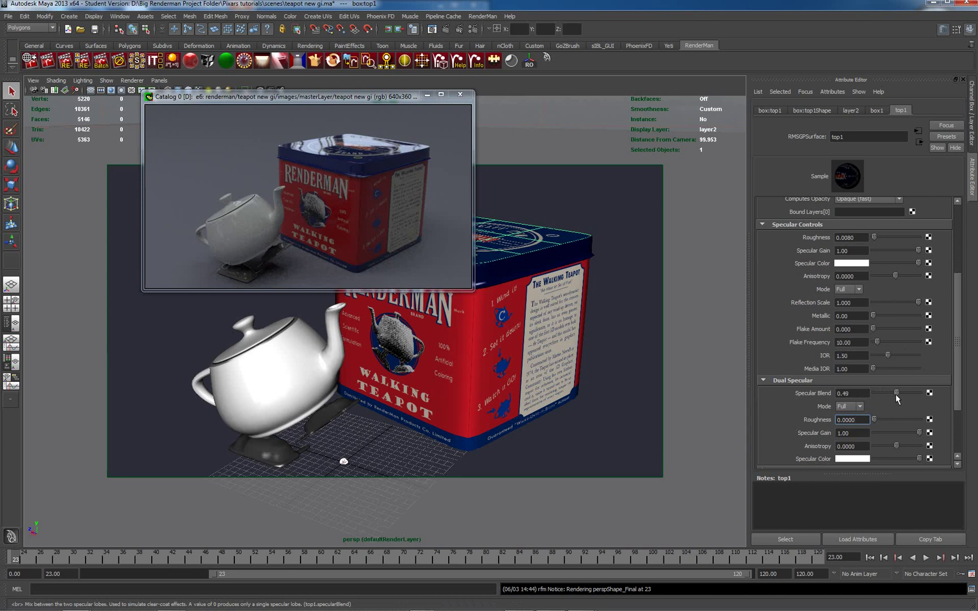
double_click(846, 393)
text(50)
key(Return)
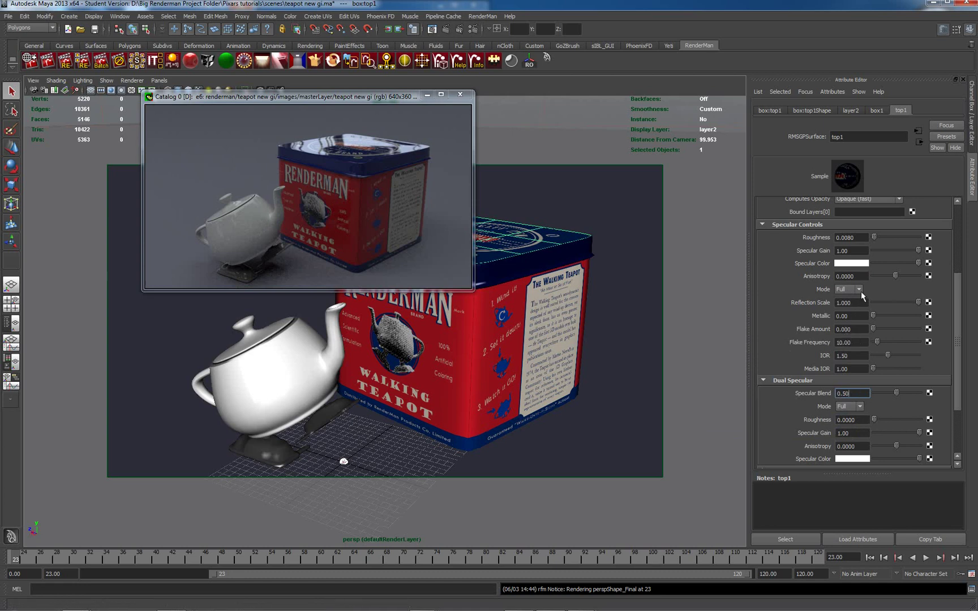
Re-render the teapot scene, then bring up the render catalog list and place it beside the render image
right_click(331, 181)
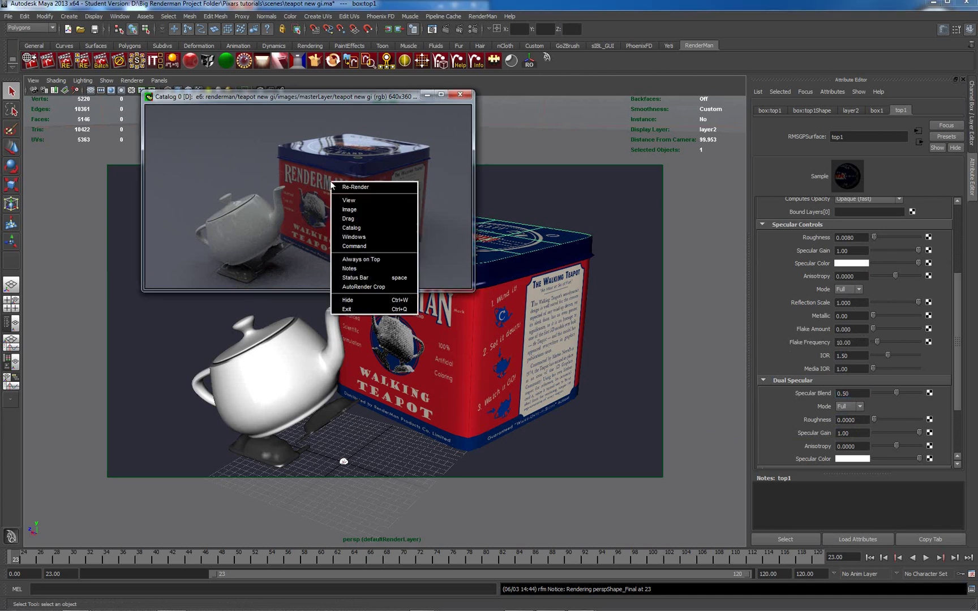
click(362, 186)
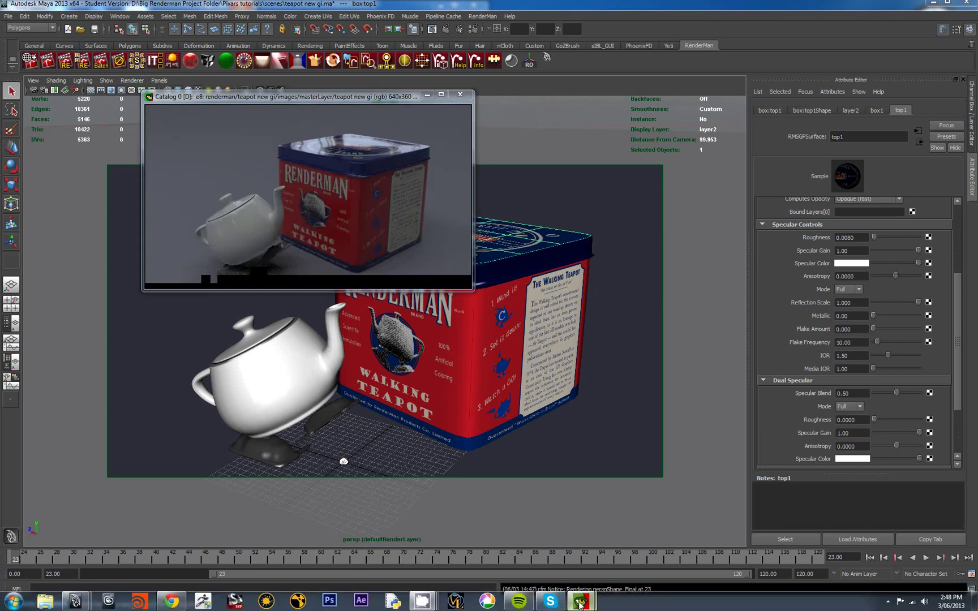
mouse_move(580, 601)
click(607, 546)
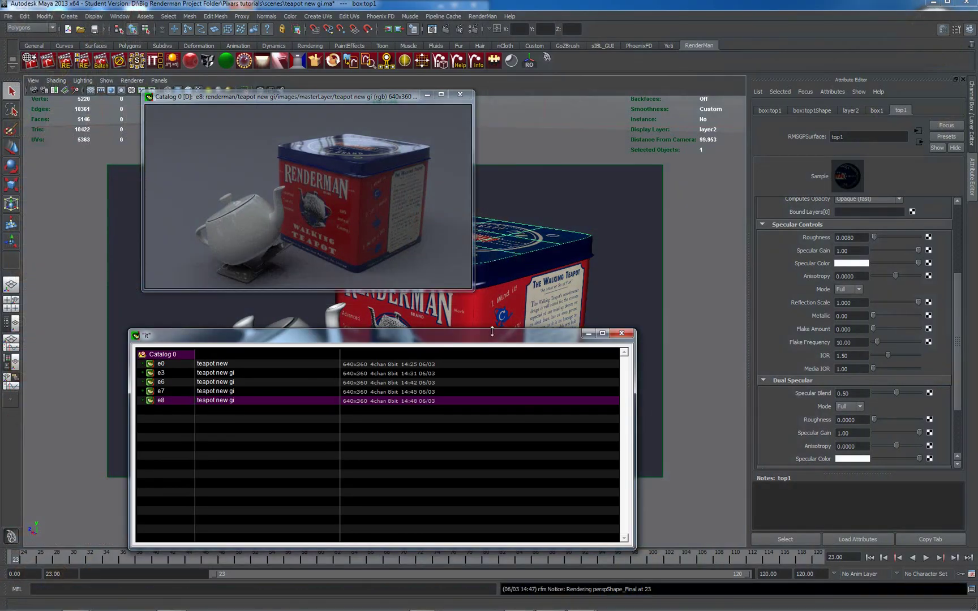
drag(493, 333, 841, 109)
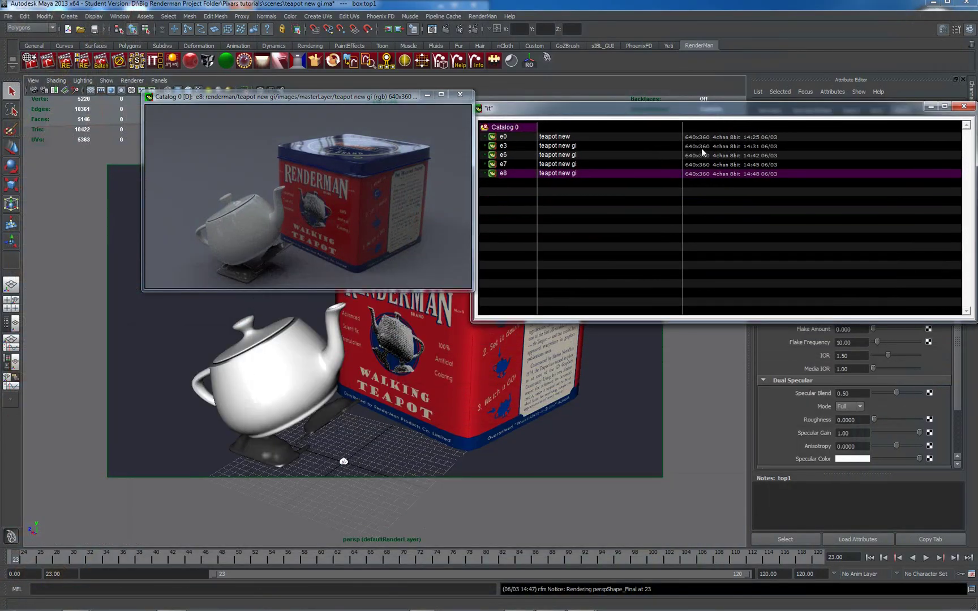
Compare the lid reflections across renders e3, e6, e7 and e8, alternating between e7 and e8
click(701, 148)
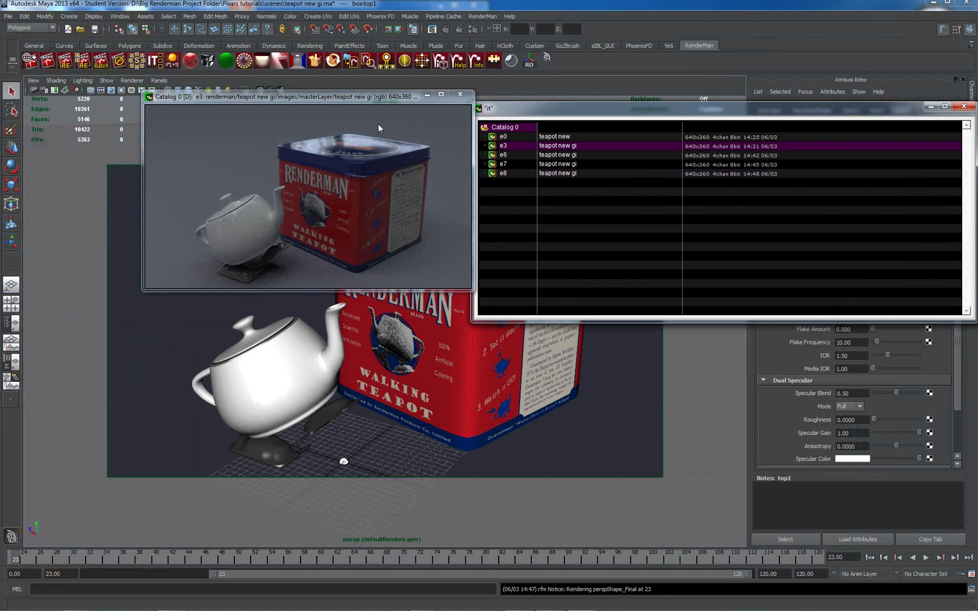
click(706, 155)
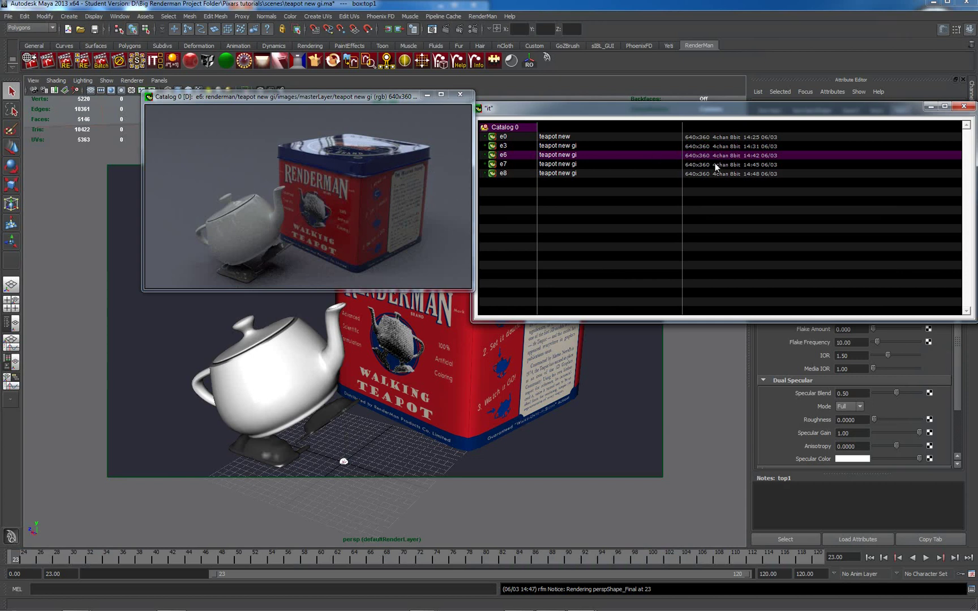
click(714, 164)
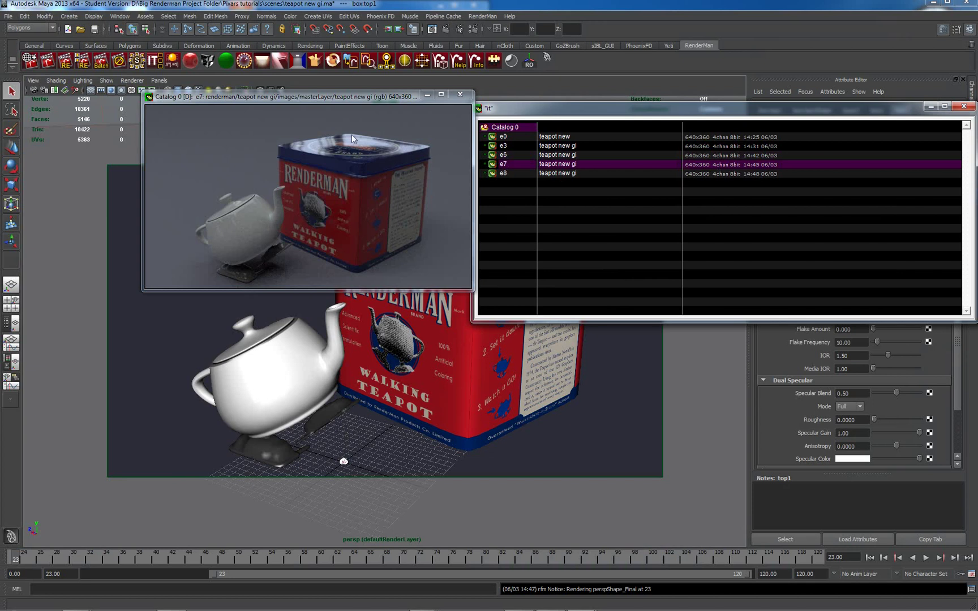
click(701, 174)
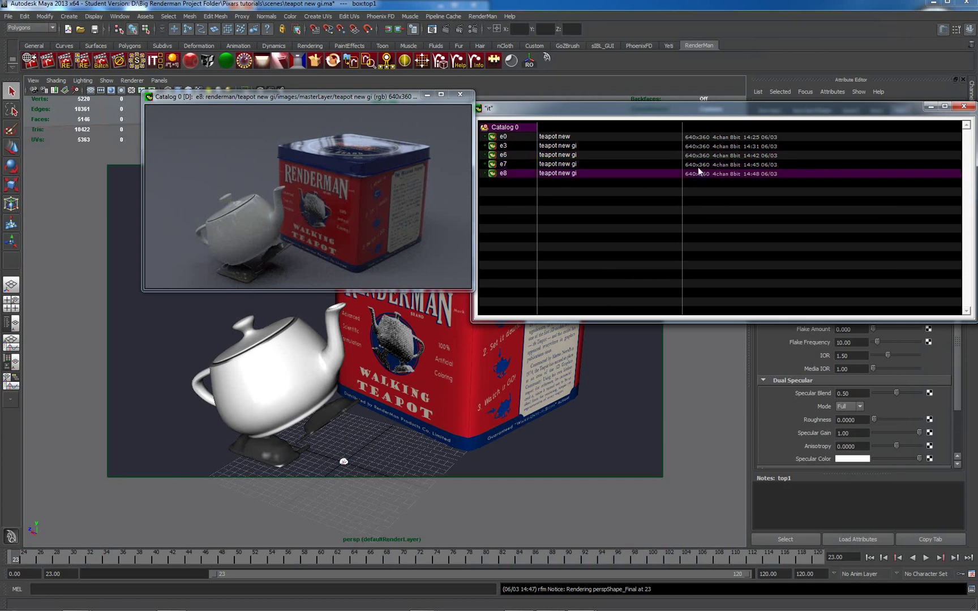
click(698, 166)
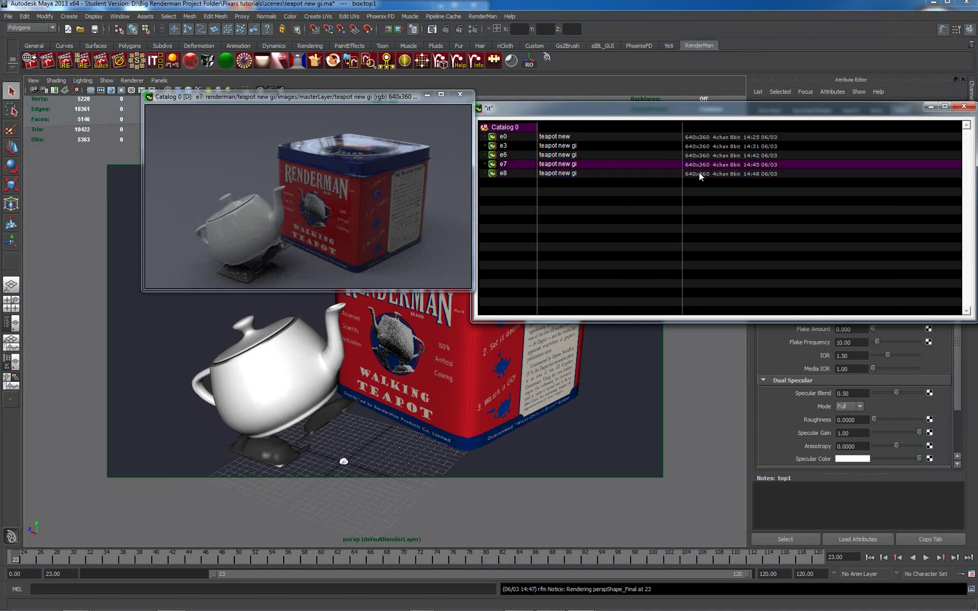
click(699, 173)
click(699, 164)
click(705, 172)
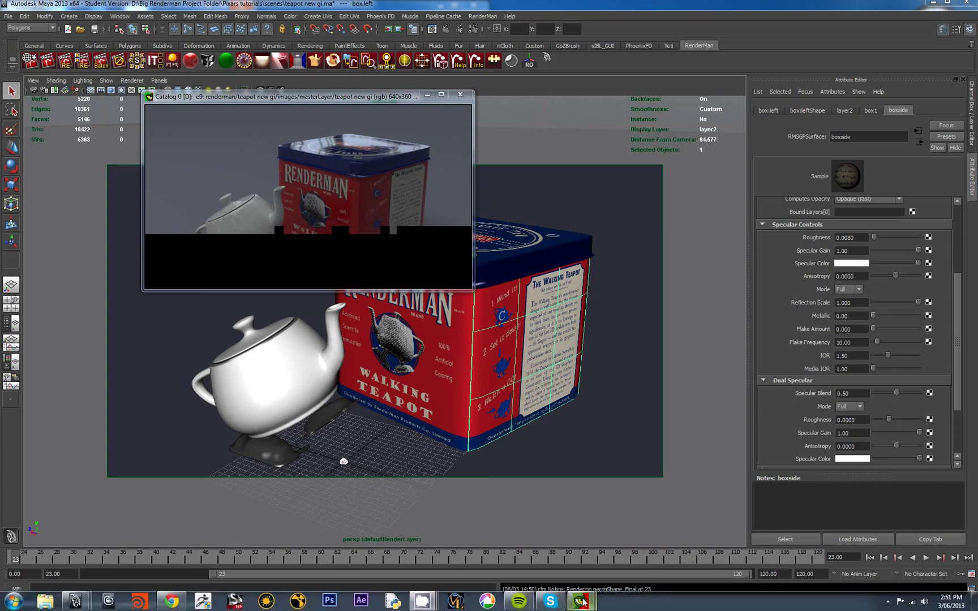
Bring the render catalog list back up and compare the box in renders e3 and e6
mouse_move(583, 601)
click(638, 548)
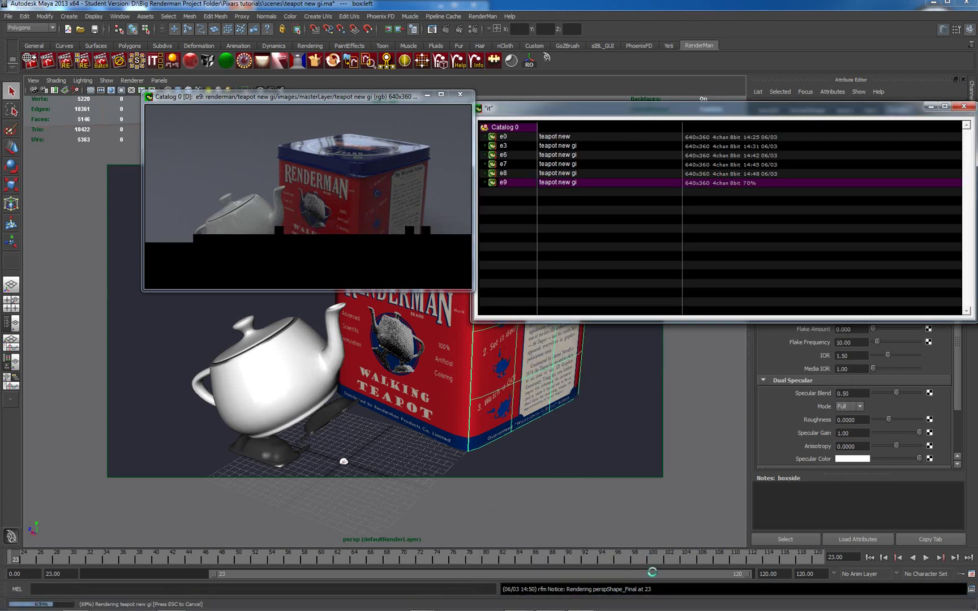
click(610, 147)
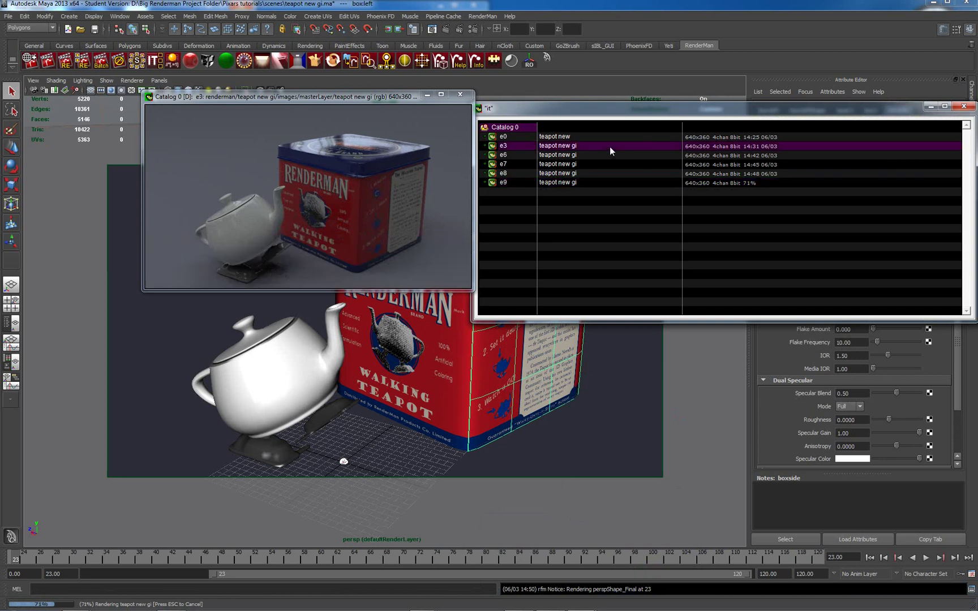
click(572, 157)
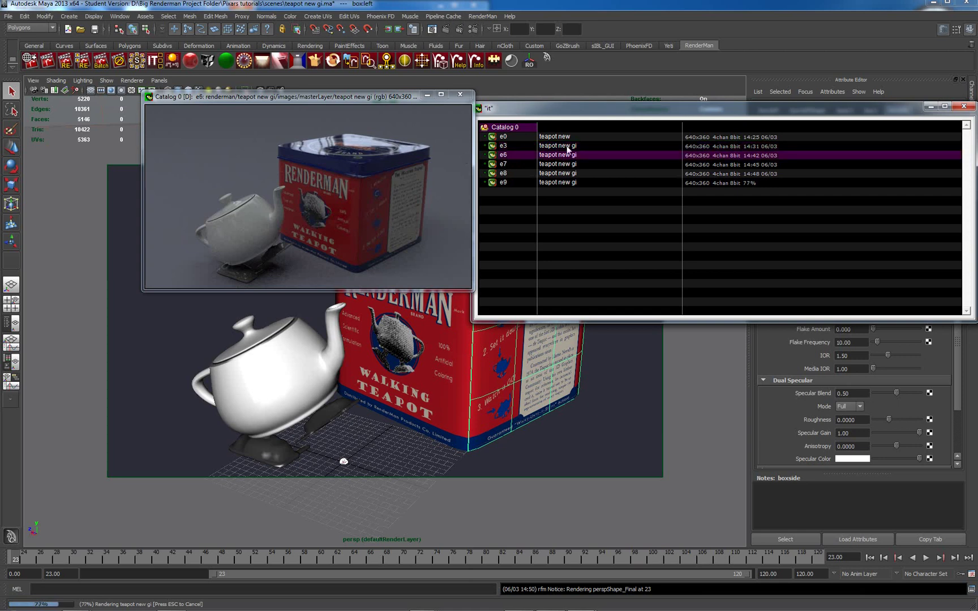
click(555, 147)
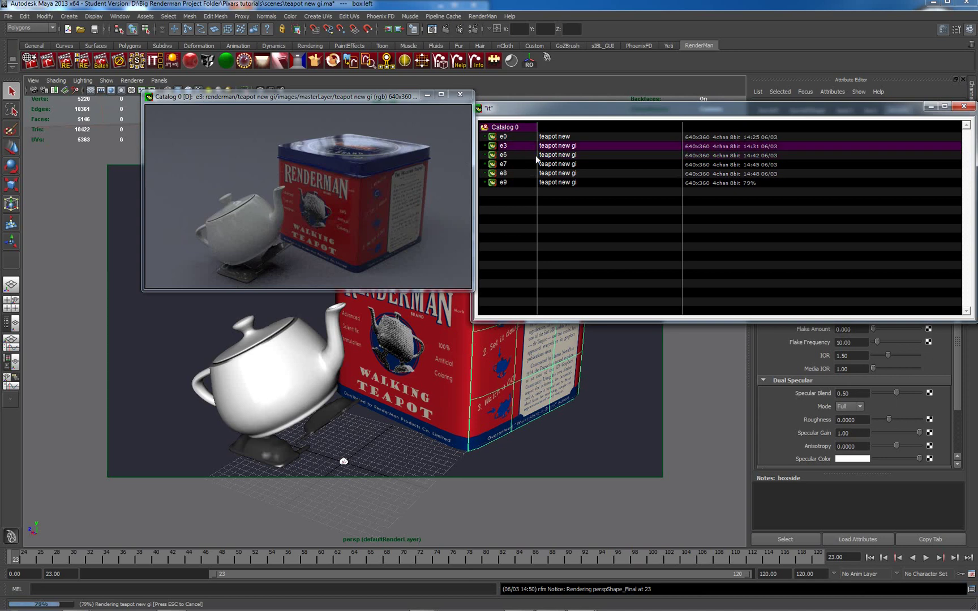
click(568, 158)
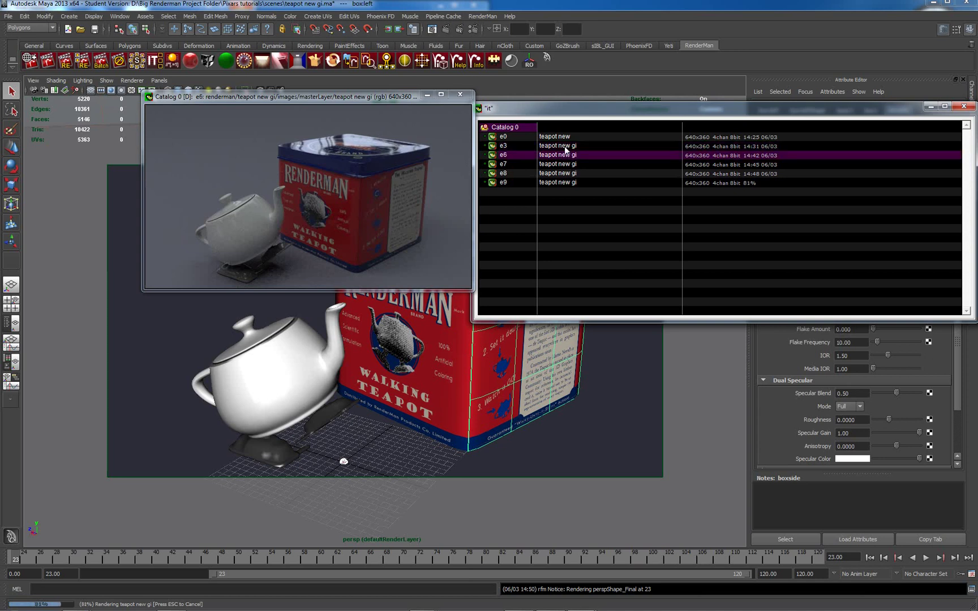
click(566, 149)
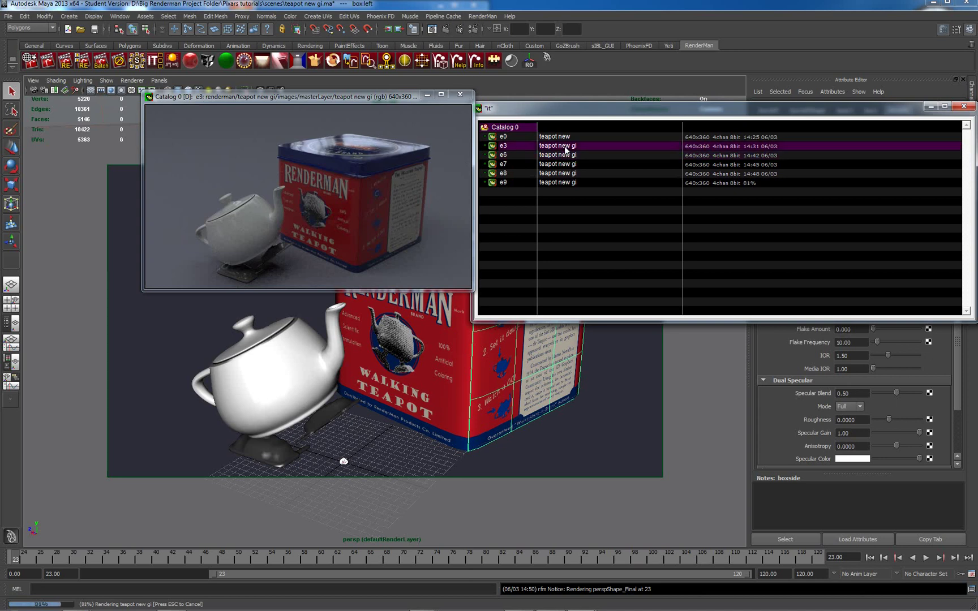
Compare the box's reflections in renders e3 and e9 by switching back and forth between them
click(572, 183)
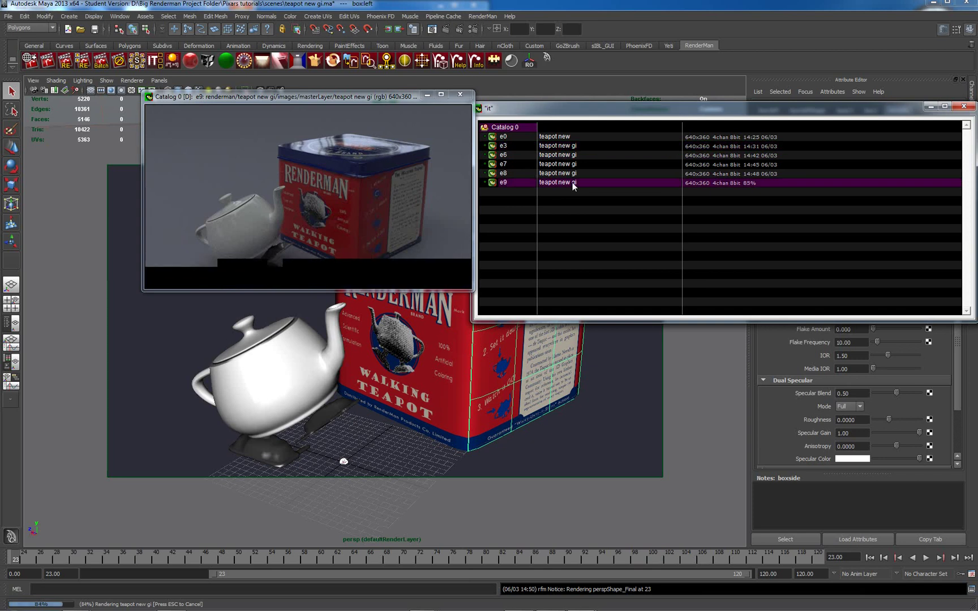
click(563, 148)
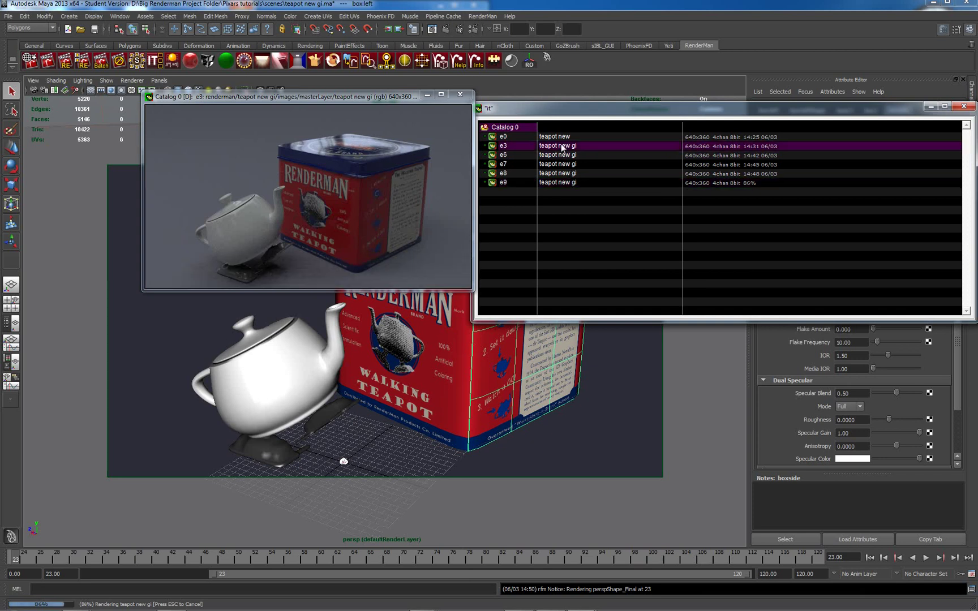
click(567, 185)
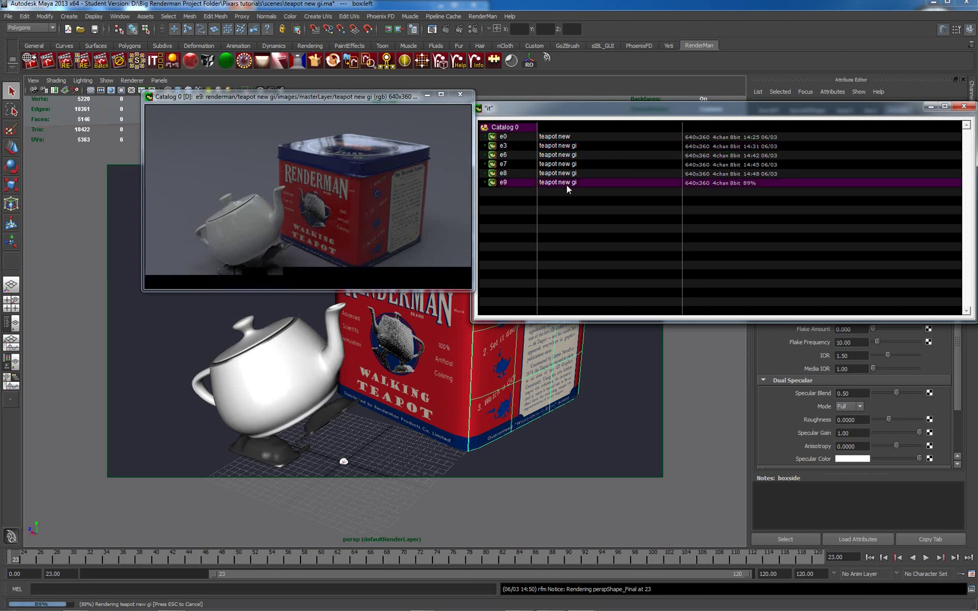
click(563, 148)
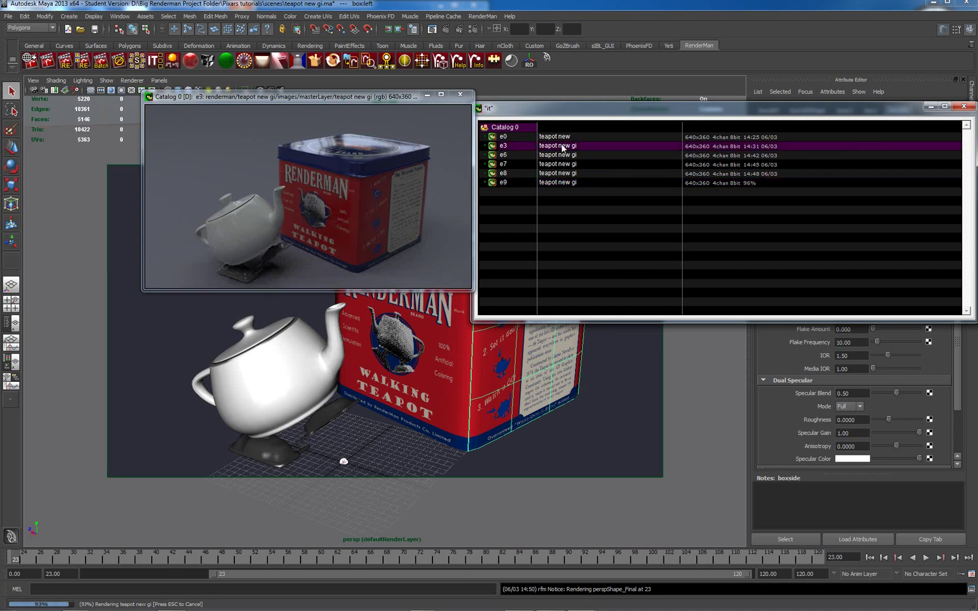
click(564, 184)
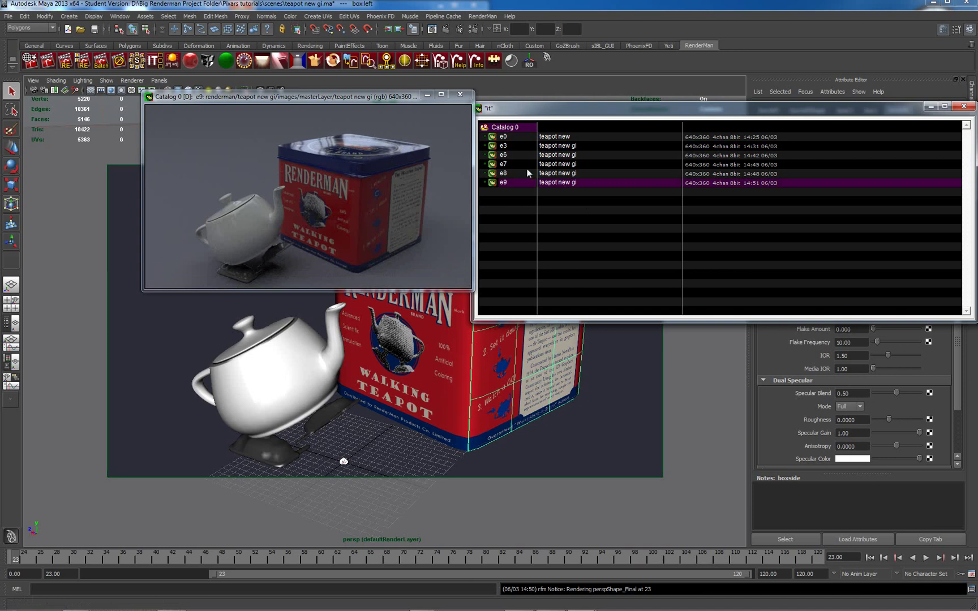
click(556, 146)
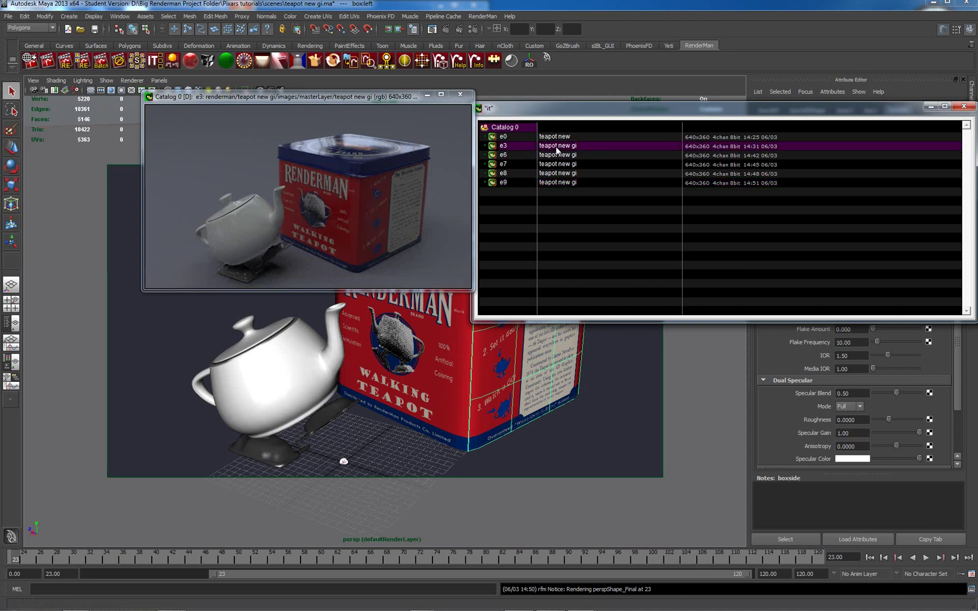
click(553, 182)
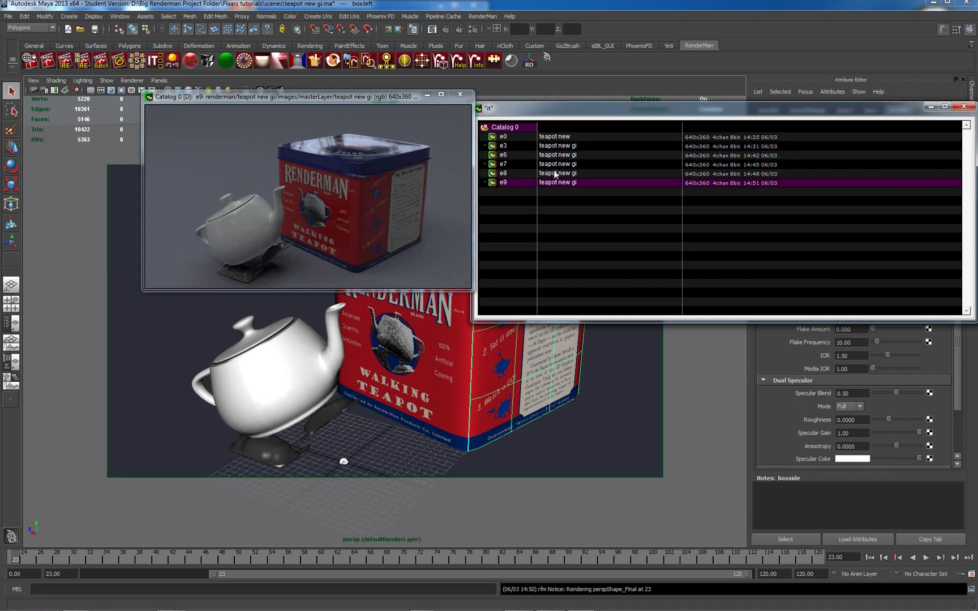
View render e3 once more, return to e9, and move the render catalog list clear of the material attributes
click(556, 147)
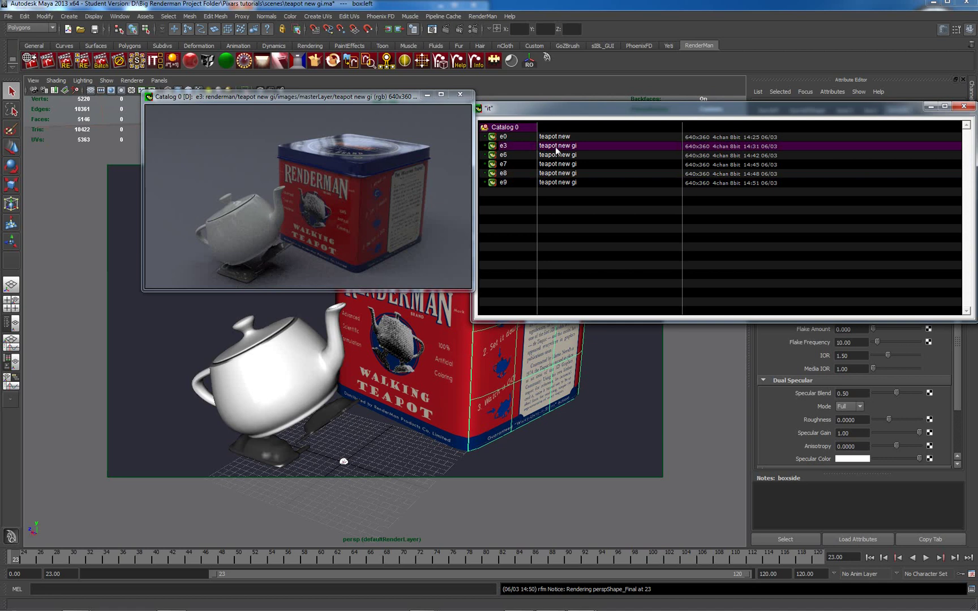
click(555, 183)
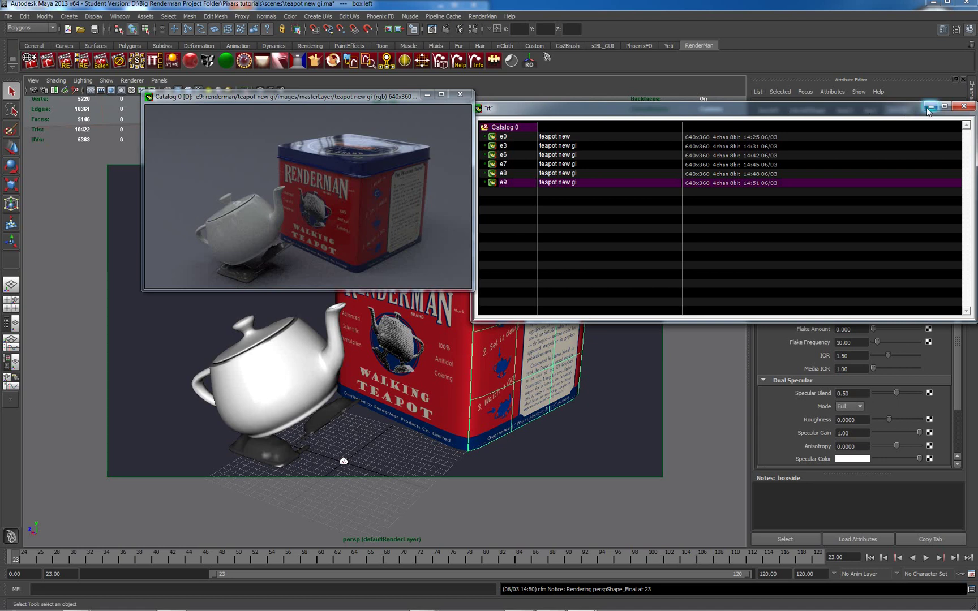
drag(894, 110, 674, 405)
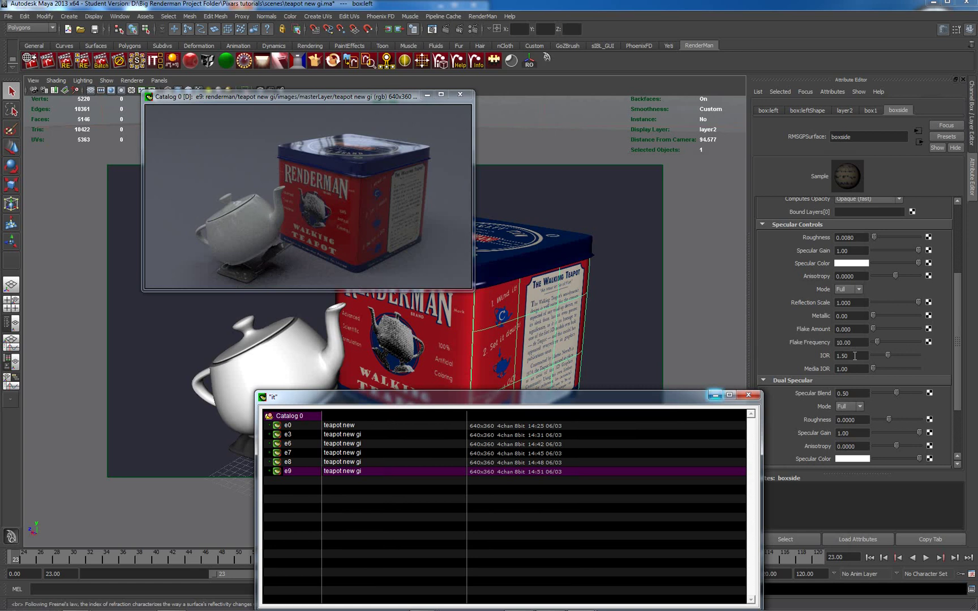
Set the boxside material's specular IOR to 2.50 and re-render the teapot scene
drag(854, 355, 837, 355)
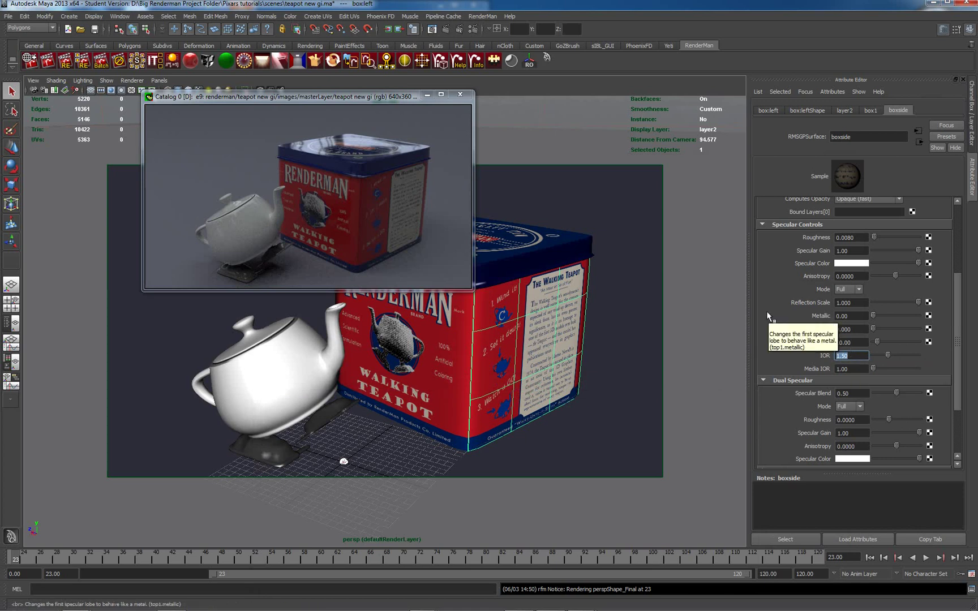
mouse_move(421, 599)
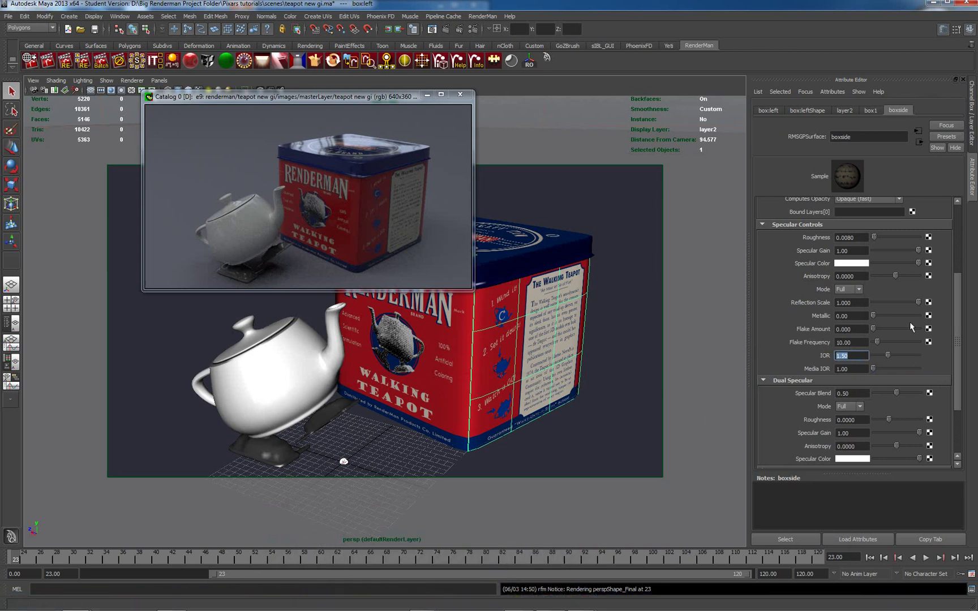
text(2.5)
key(Return)
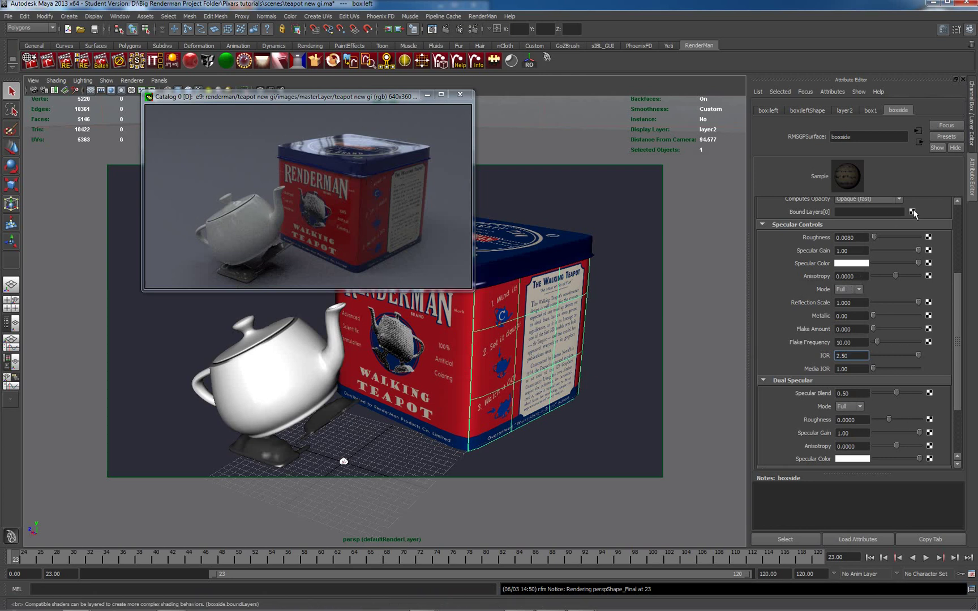
right_click(336, 166)
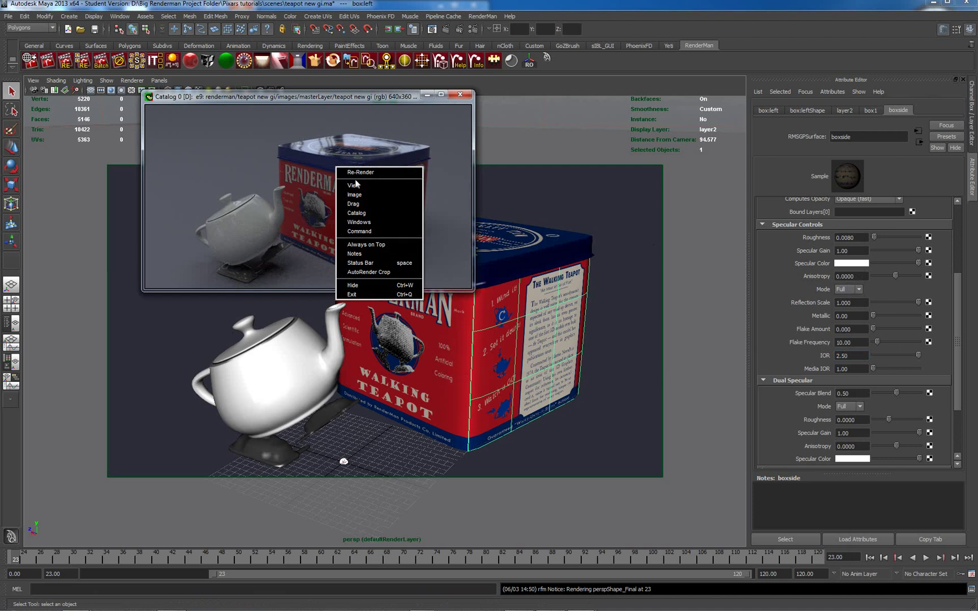
click(397, 199)
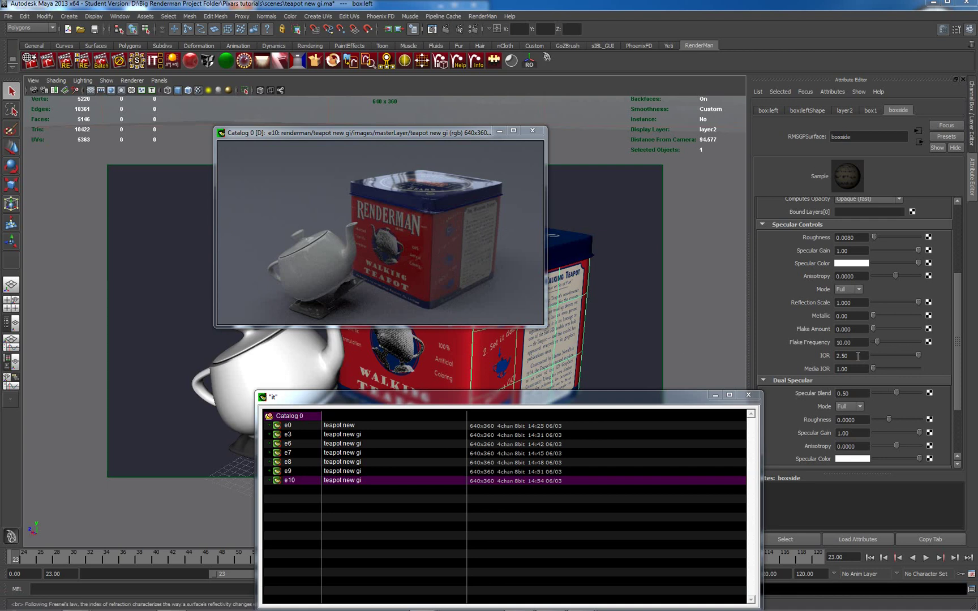
Bring up the render catalog list and compare the box side reflections by alternating between renders e9 and e10
mouse_move(542, 607)
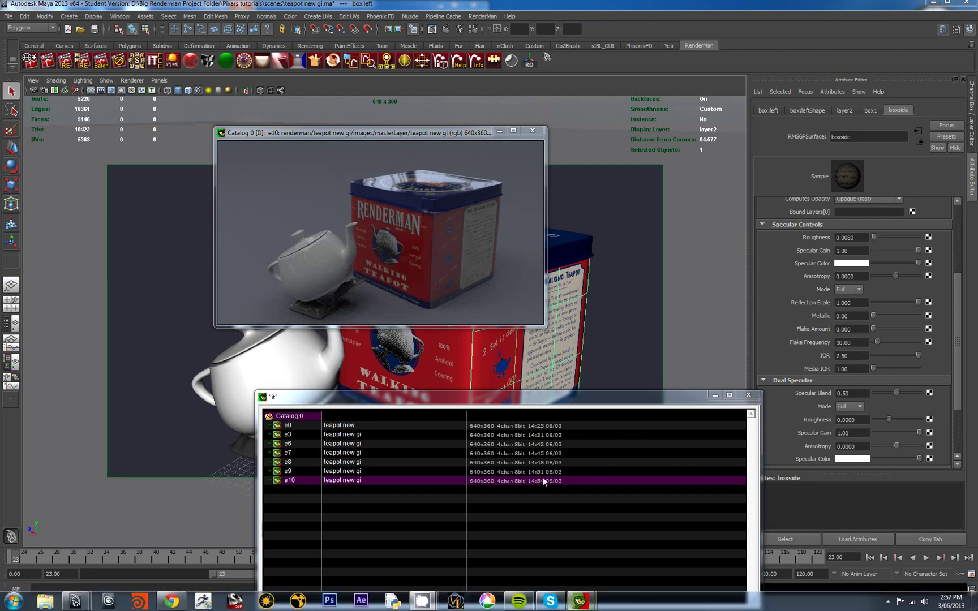
click(494, 473)
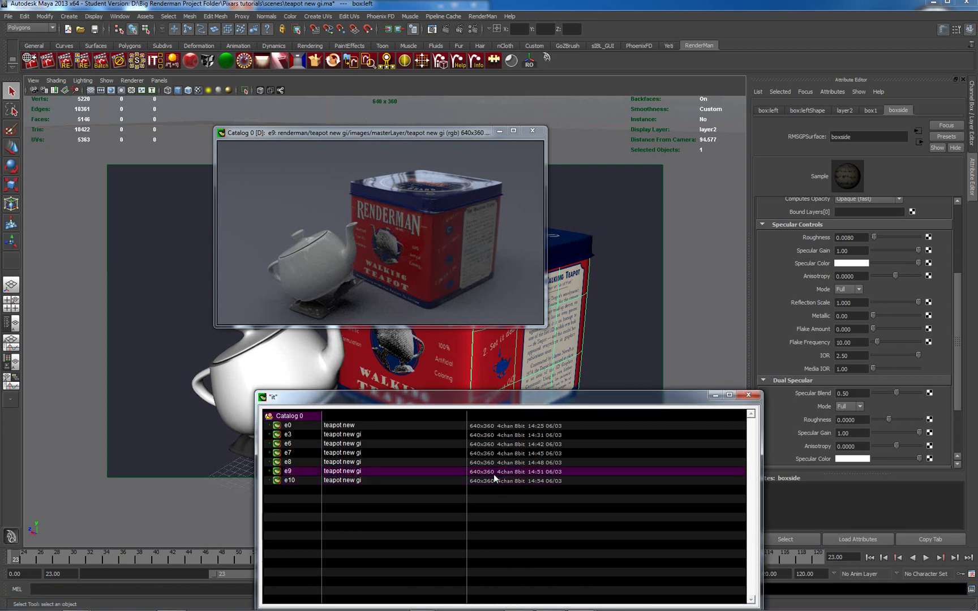
click(494, 481)
click(490, 475)
click(491, 482)
click(491, 473)
click(490, 482)
click(489, 473)
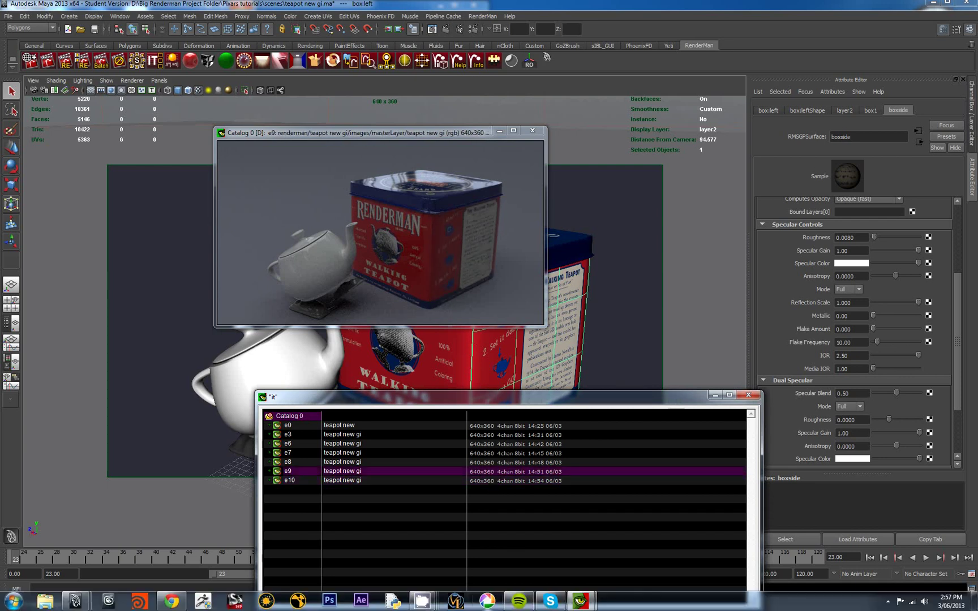
Switch to Chrome's vray.info IOR values page, move the render image off the list, and look through the material values
click(171, 601)
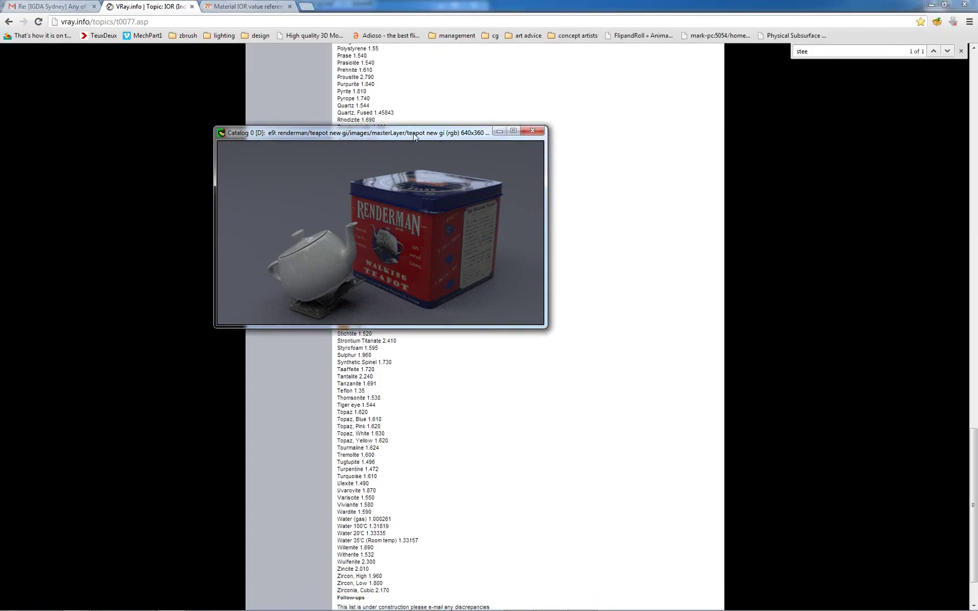
drag(413, 132, 596, 228)
drag(972, 434, 953, 64)
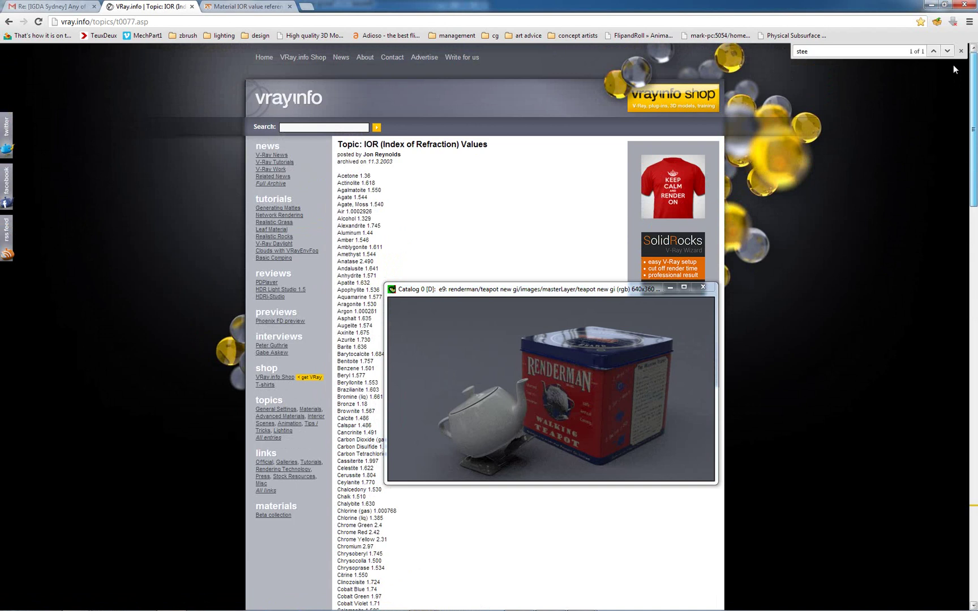
drag(953, 76, 970, 289)
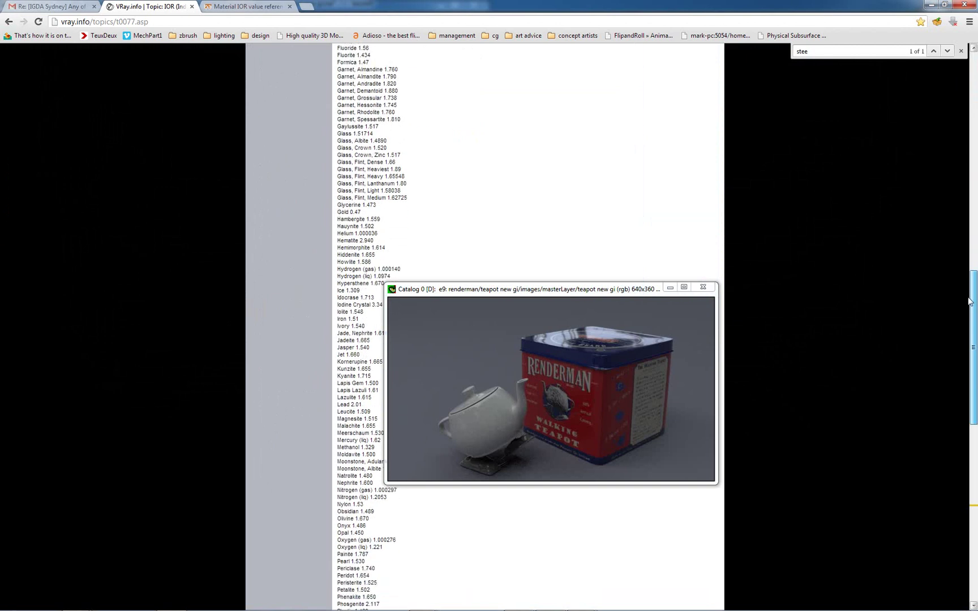
drag(969, 301, 958, 369)
Search the IOR values page for "plas"
double_click(829, 54)
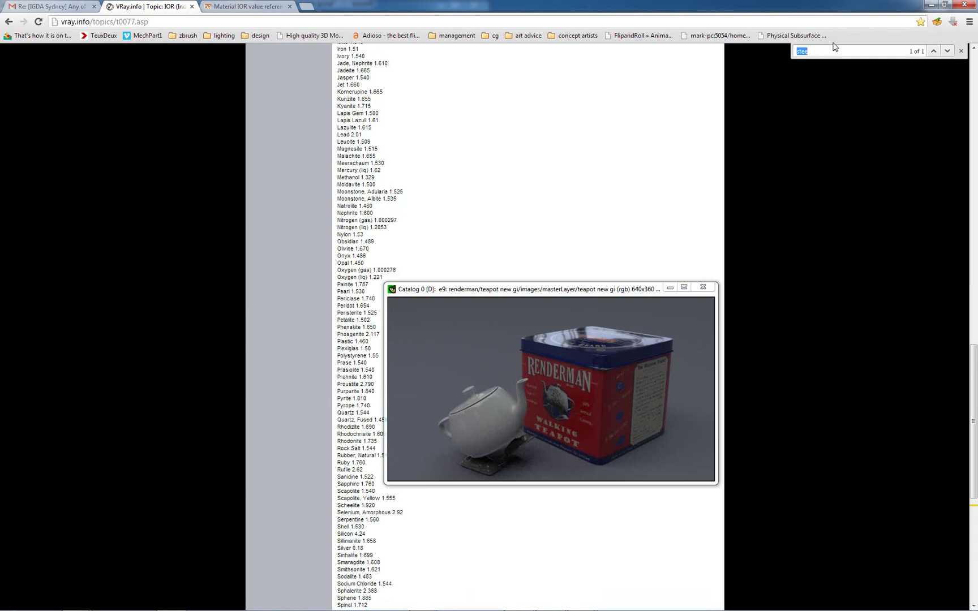
text(plas)
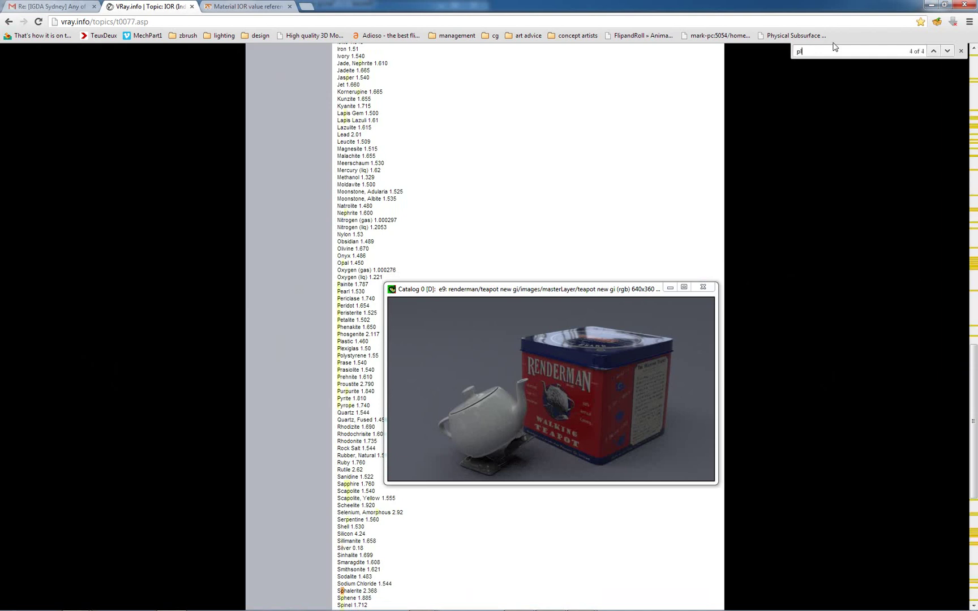